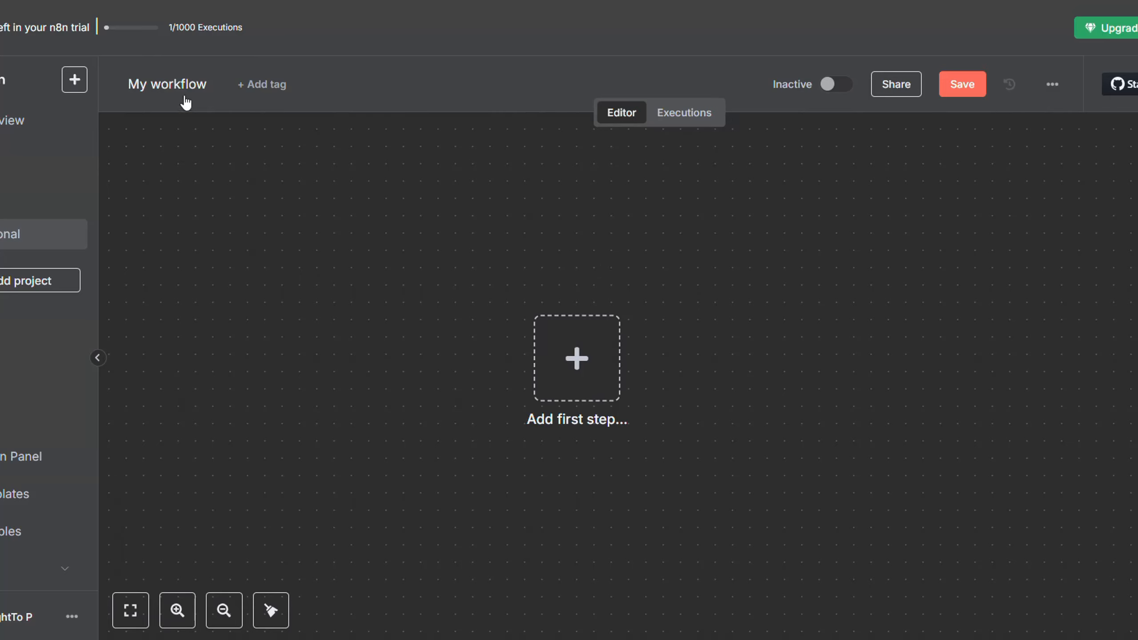
Rename the workflow to "Cold Outreach"
text(Cold Outreach)
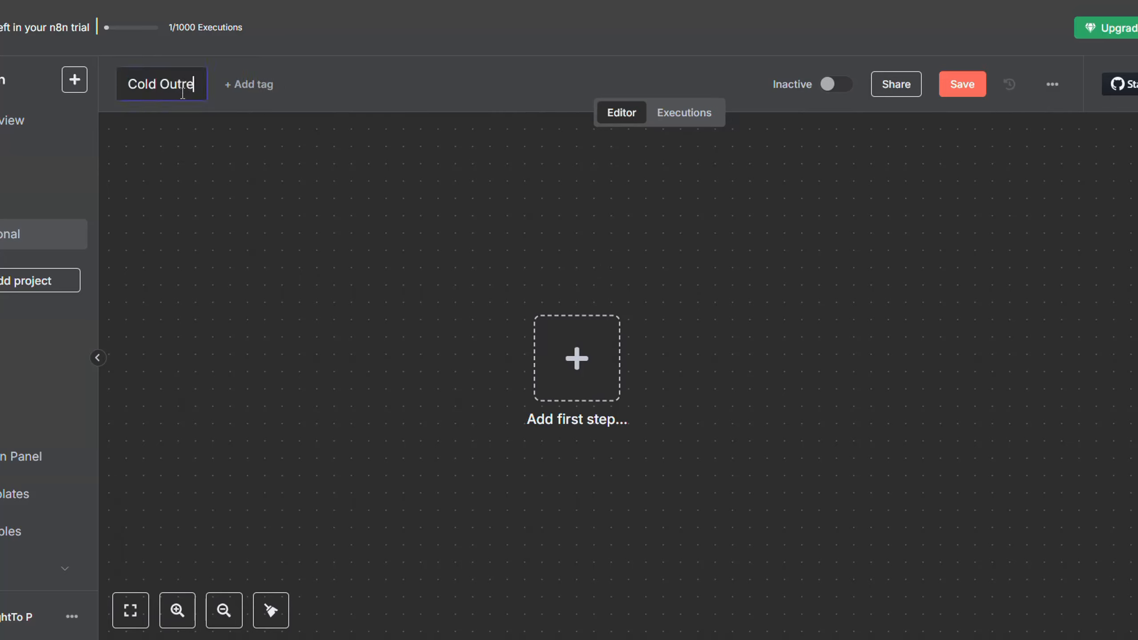
key(Return)
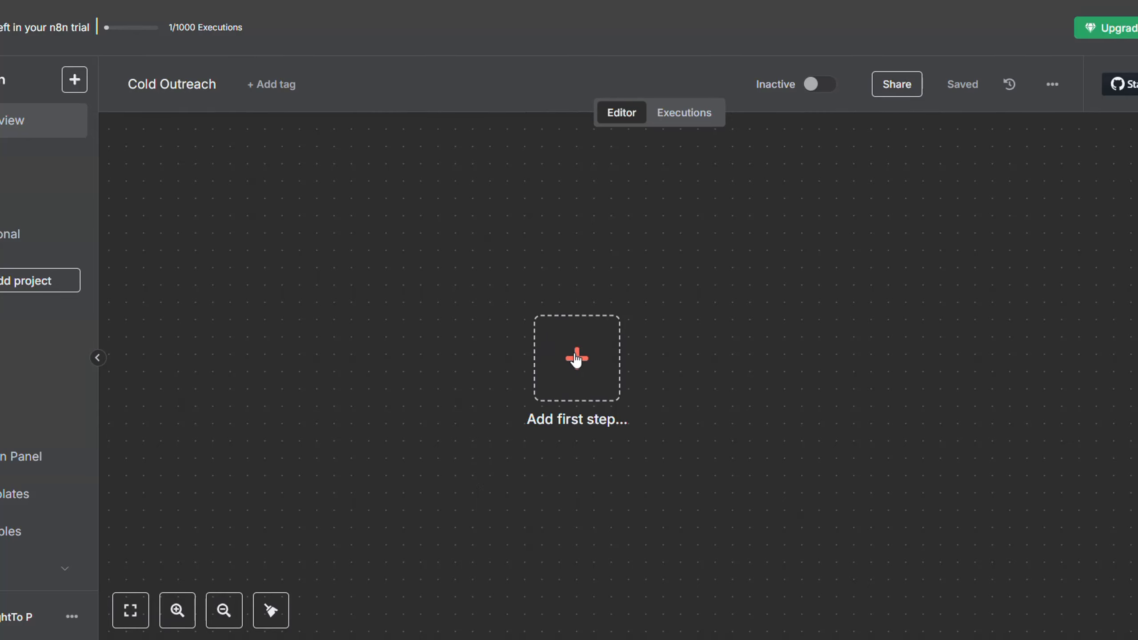
Add a Google Sheets trigger of the "On row added" type as the workflow's first node
right_click(660, 364)
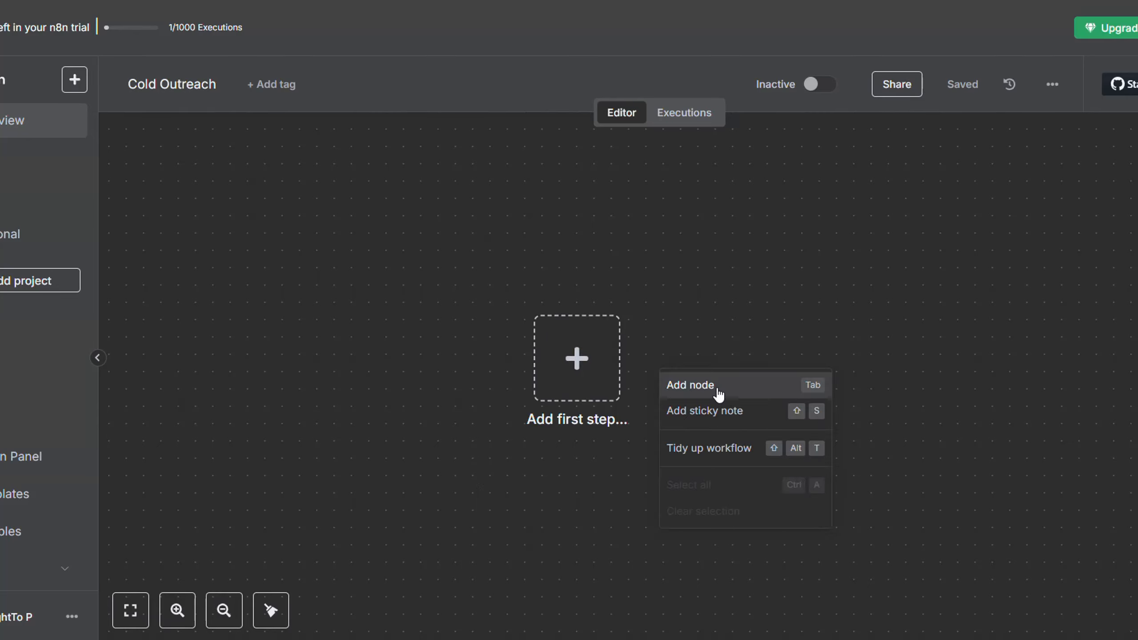
click(691, 385)
text(goog)
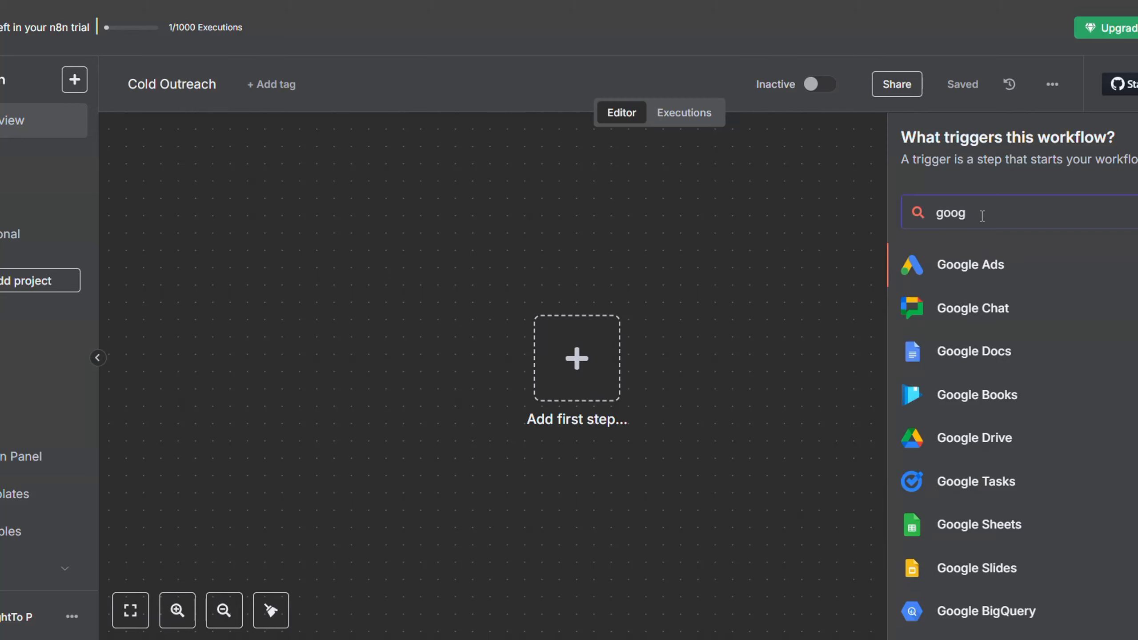
text(le shee)
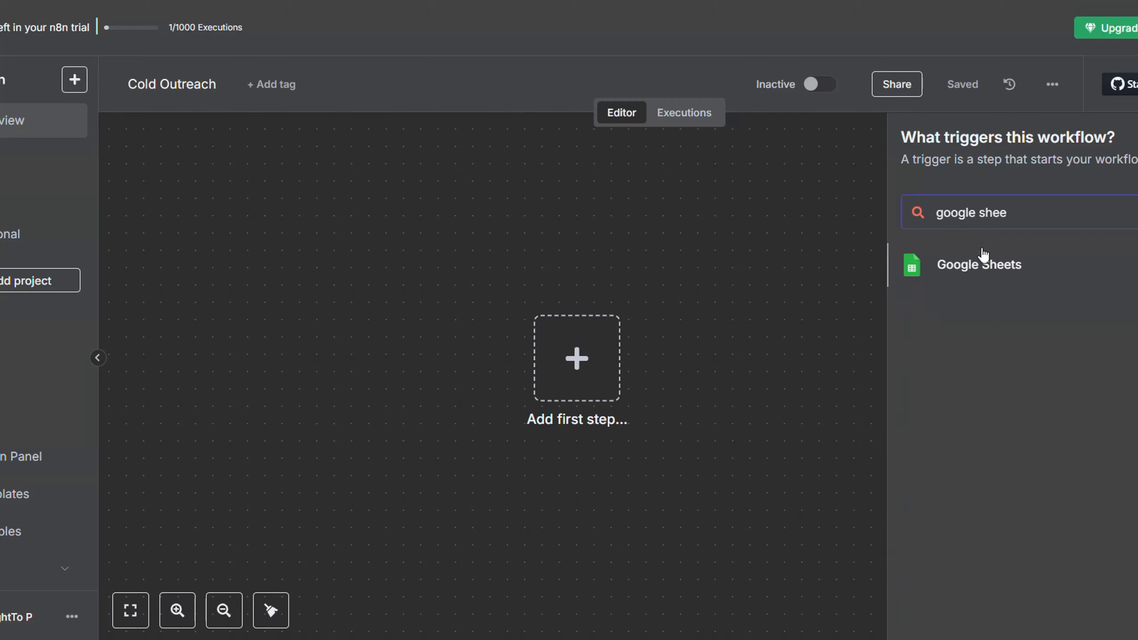
click(982, 253)
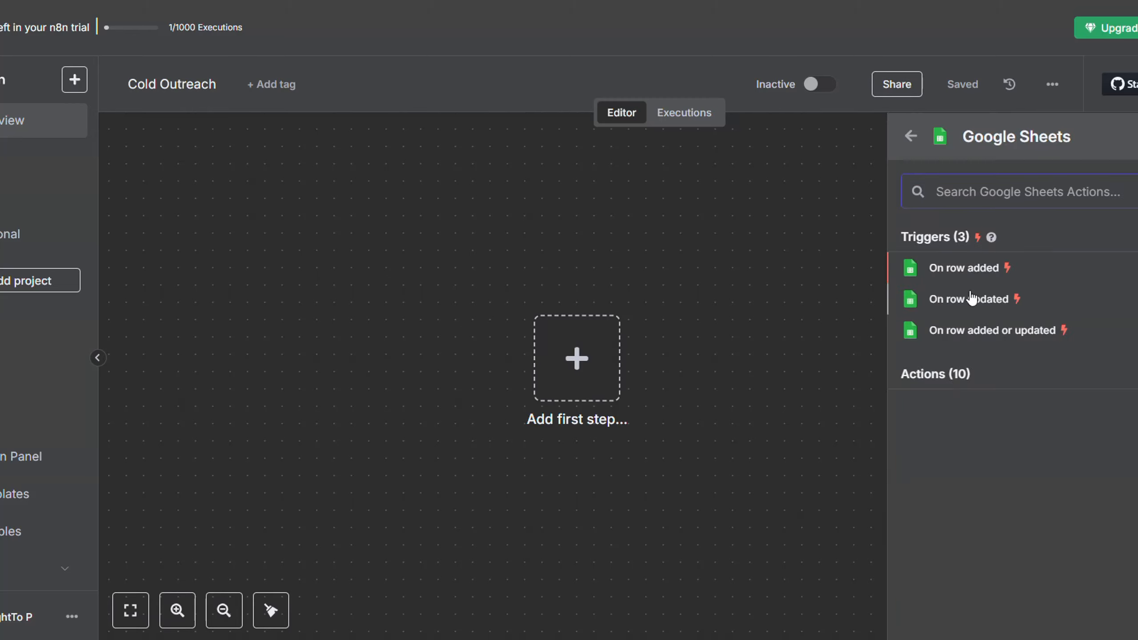
click(954, 275)
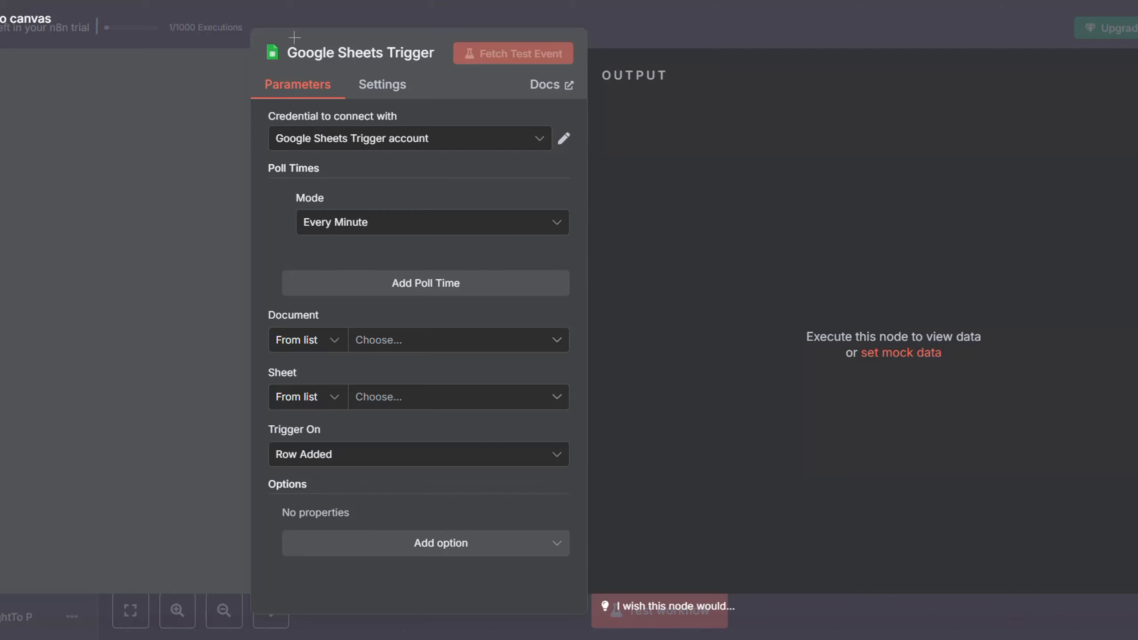
click(540, 140)
click(536, 140)
click(533, 140)
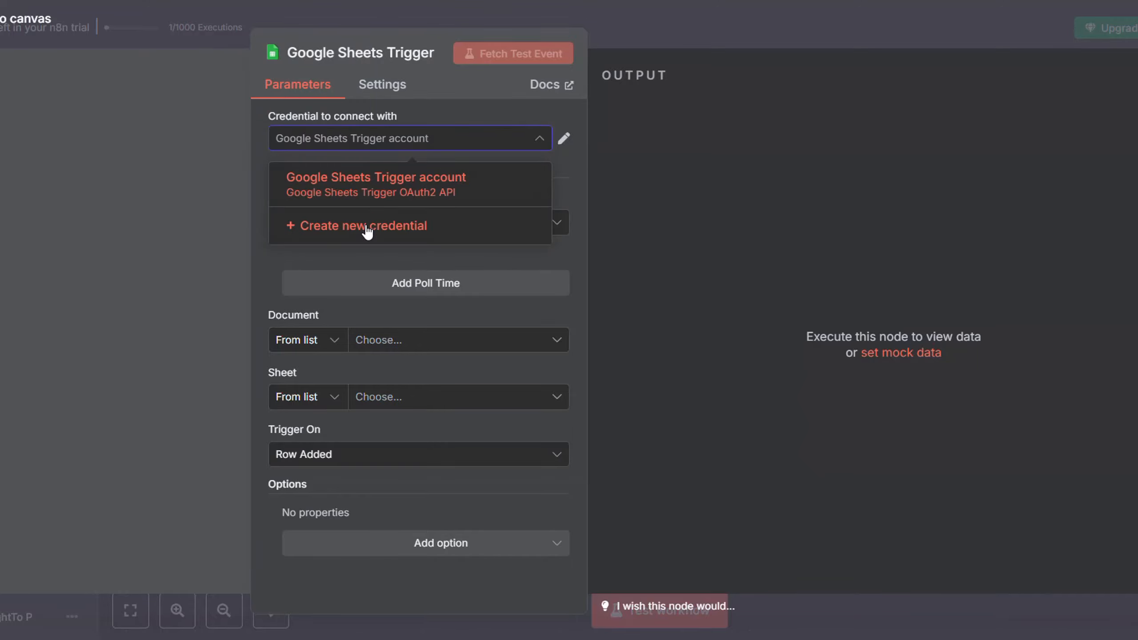
click(368, 230)
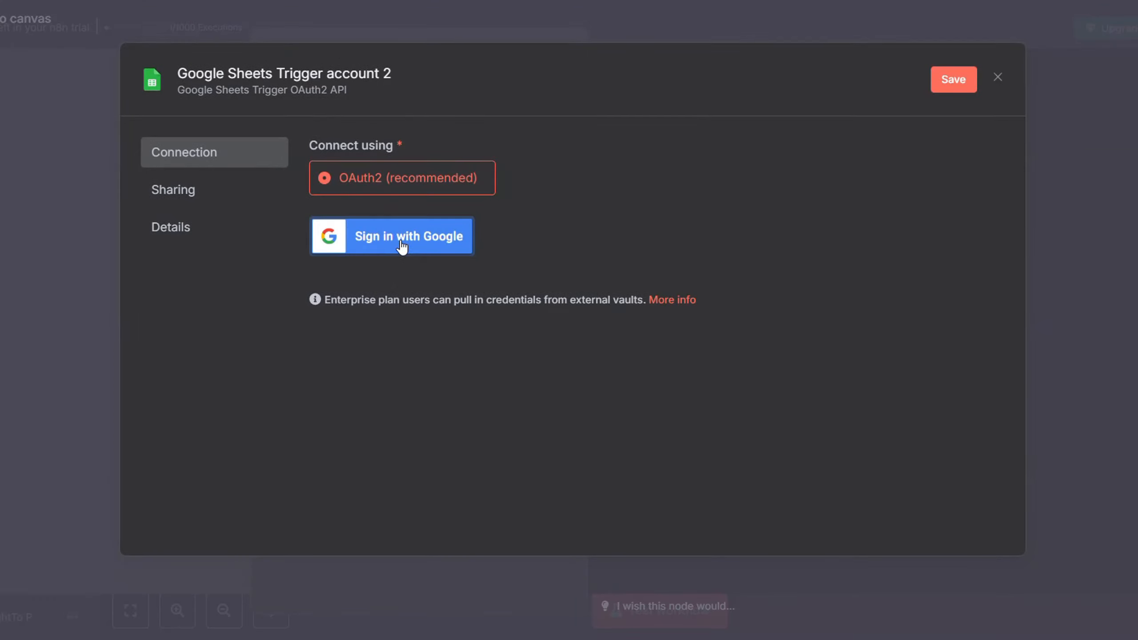
click(998, 80)
click(619, 361)
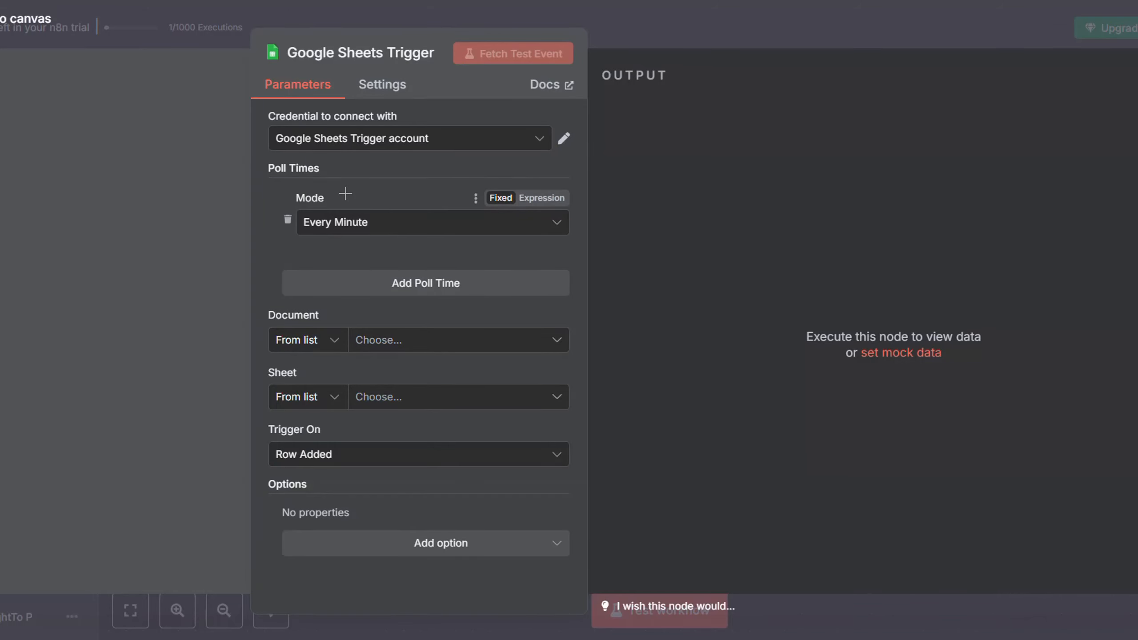
Choose Every Minute as the polling mode of the Google Sheets trigger
click(453, 222)
click(384, 223)
click(385, 223)
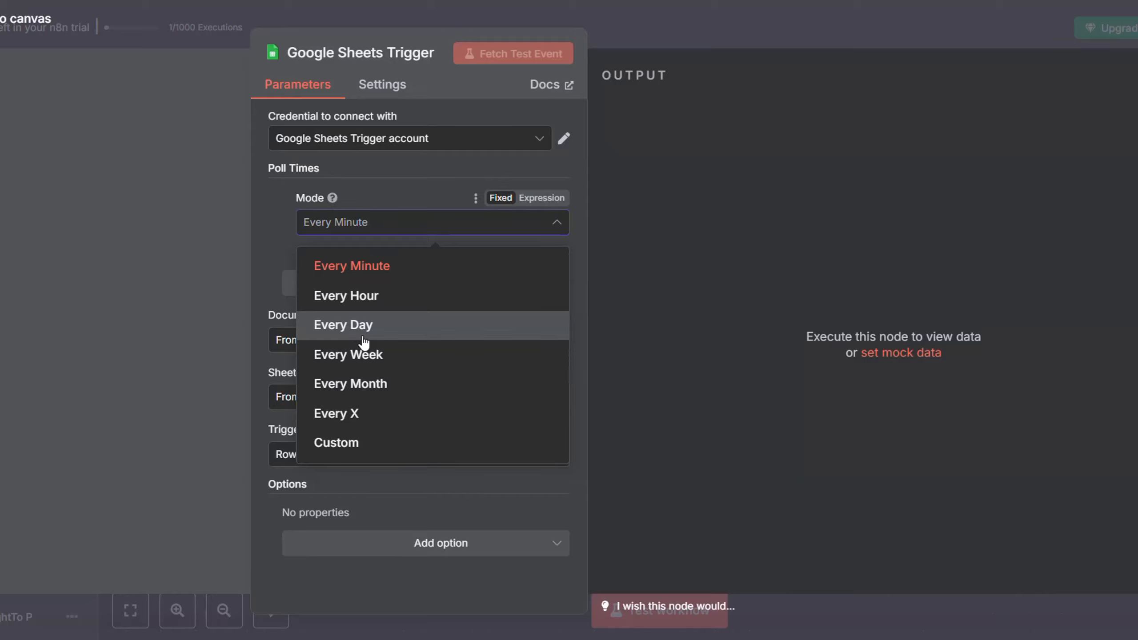
click(314, 275)
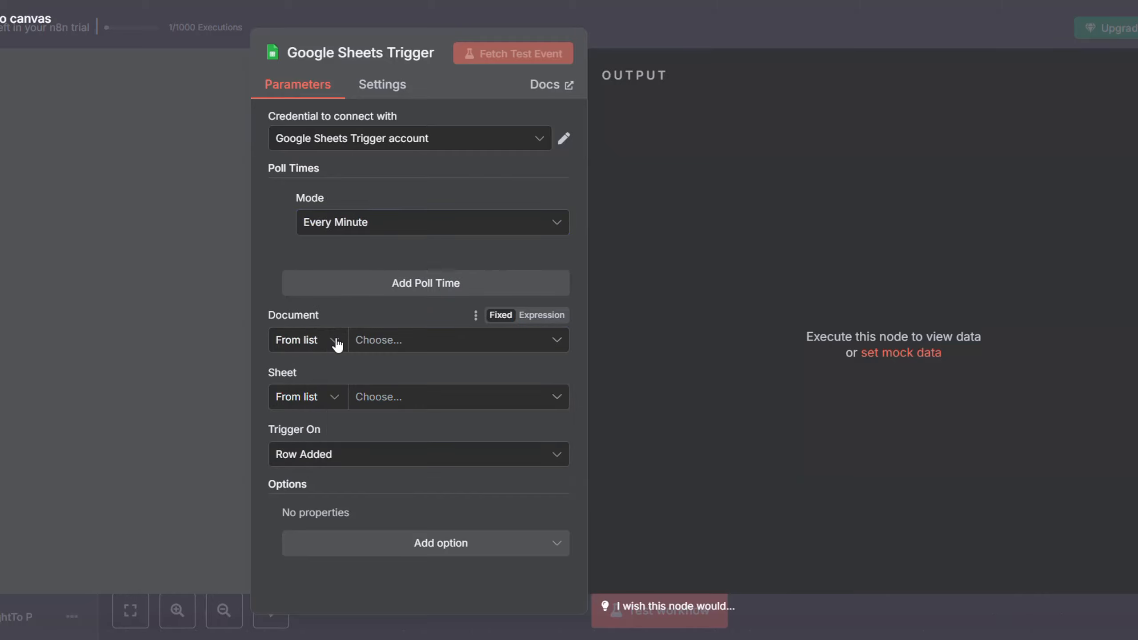
Configure the trigger to watch Sheet1 of the Leads document, with Row Added as the trigger event
click(388, 352)
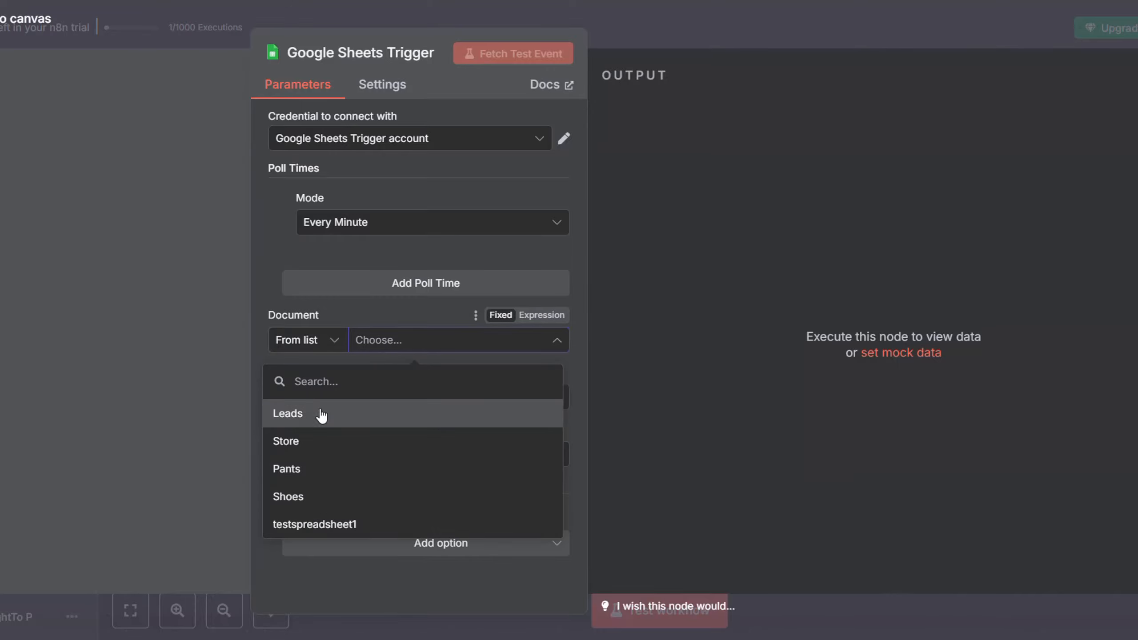
click(299, 418)
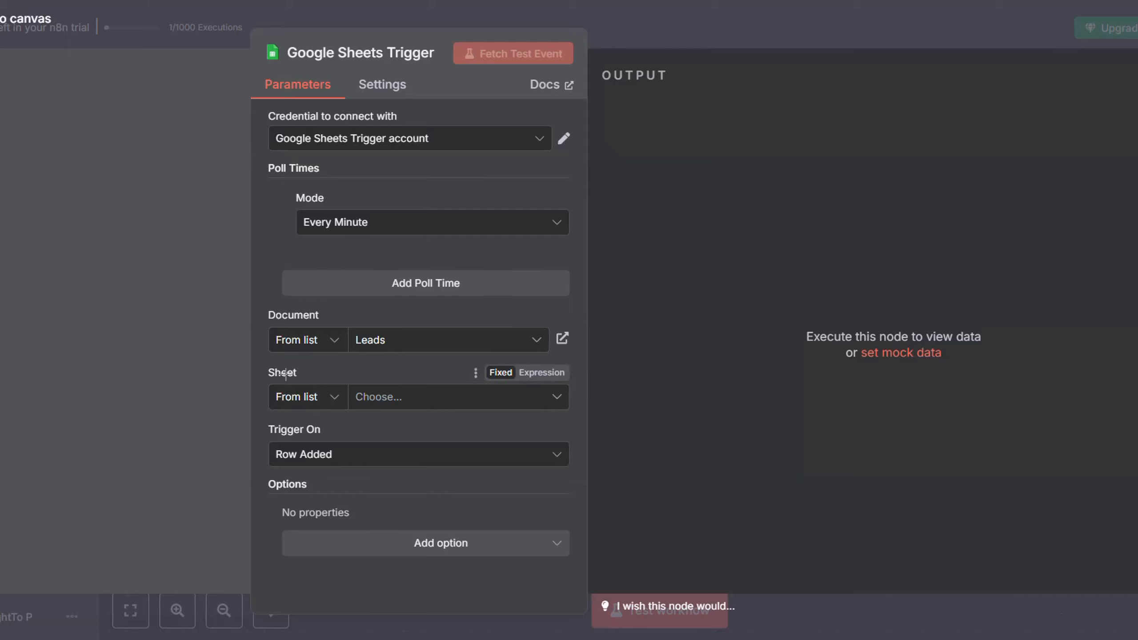
click(404, 405)
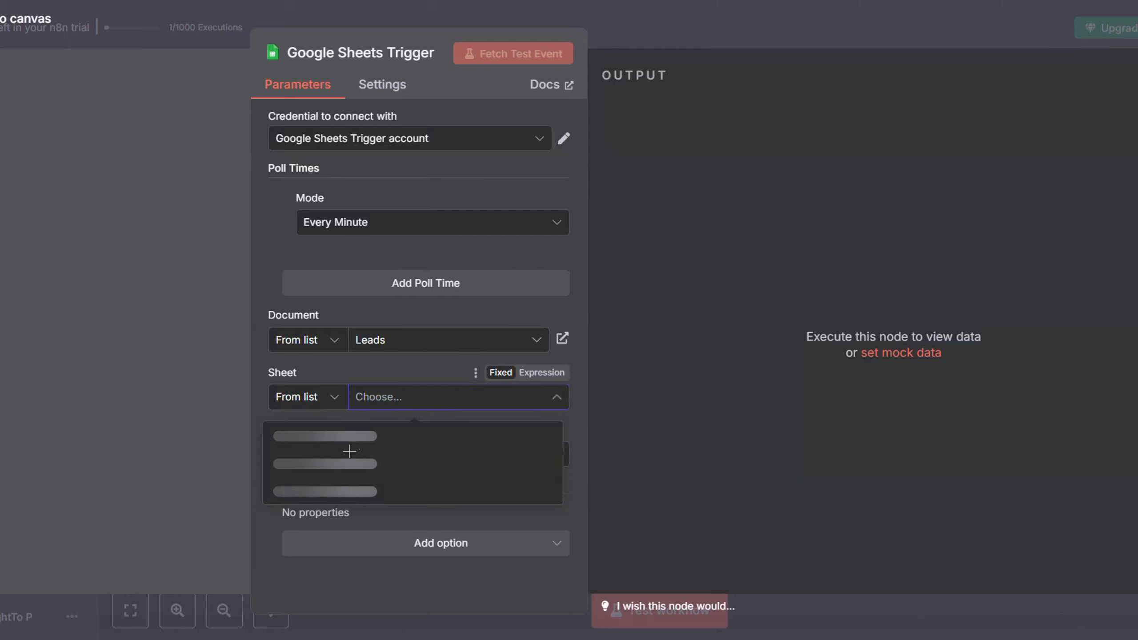
click(301, 437)
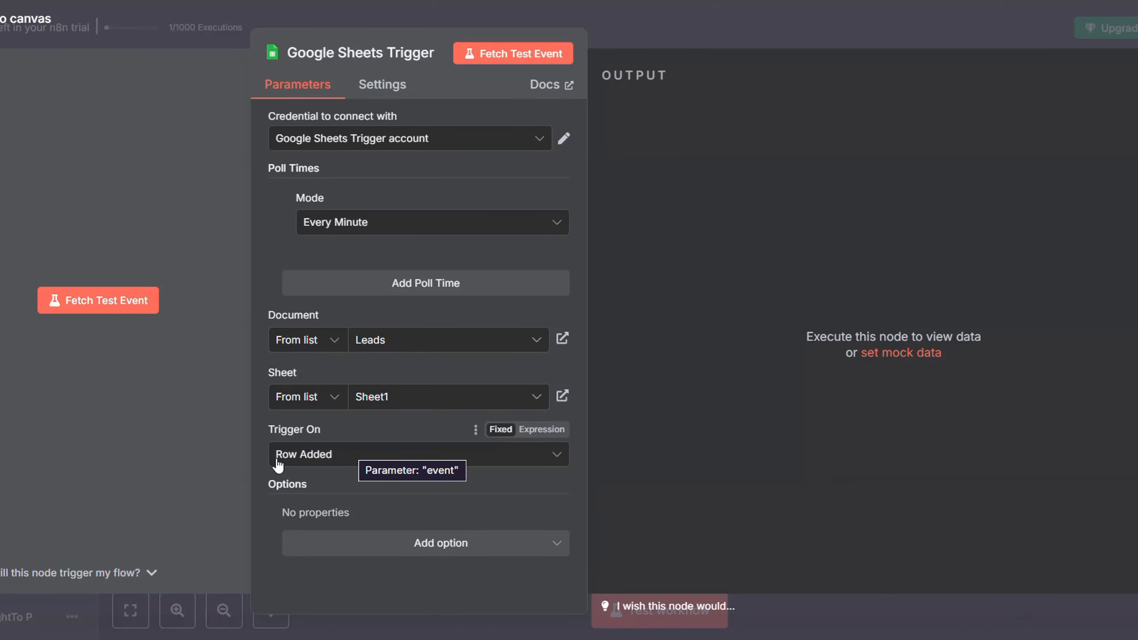
click(307, 458)
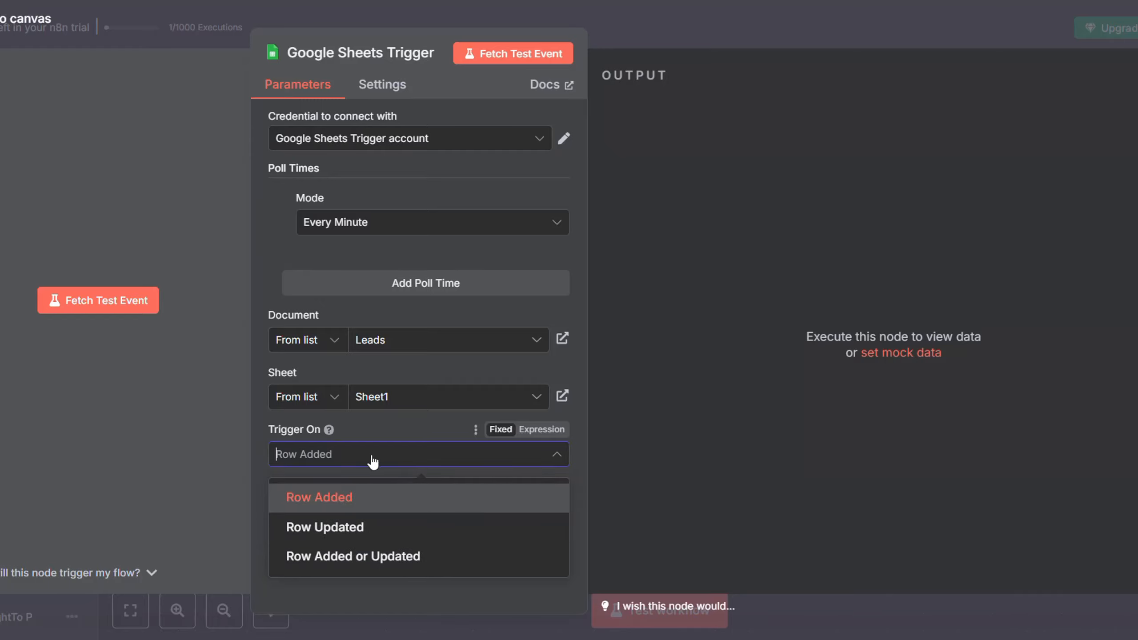
click(361, 498)
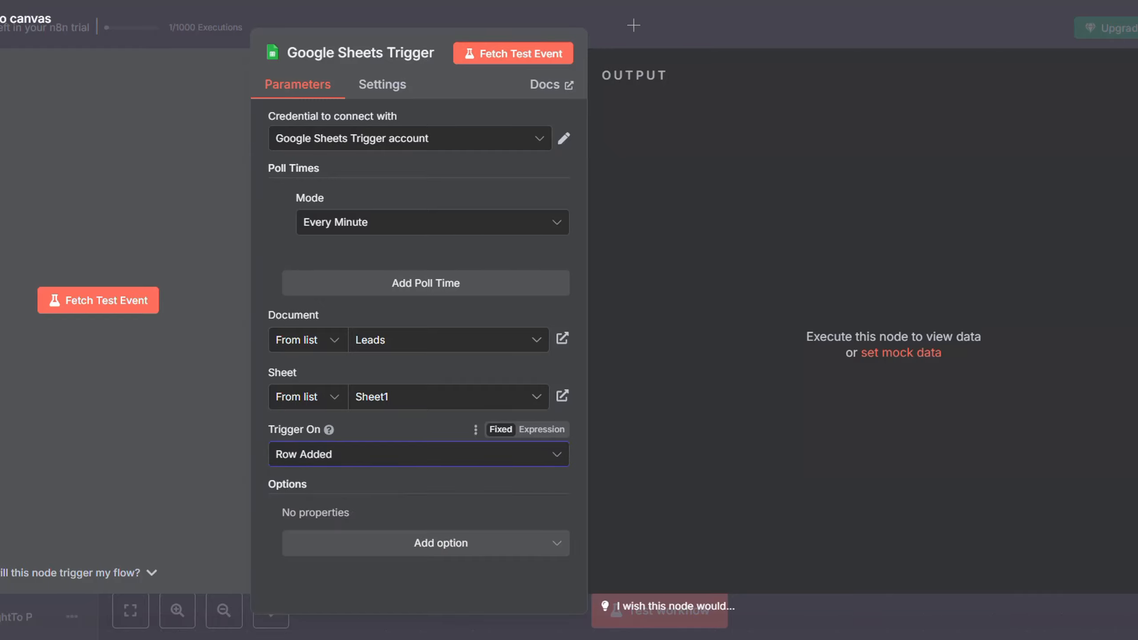
Fetch a test event for the Google Sheets trigger and return to the canvas
key(Escape)
double_click(459, 360)
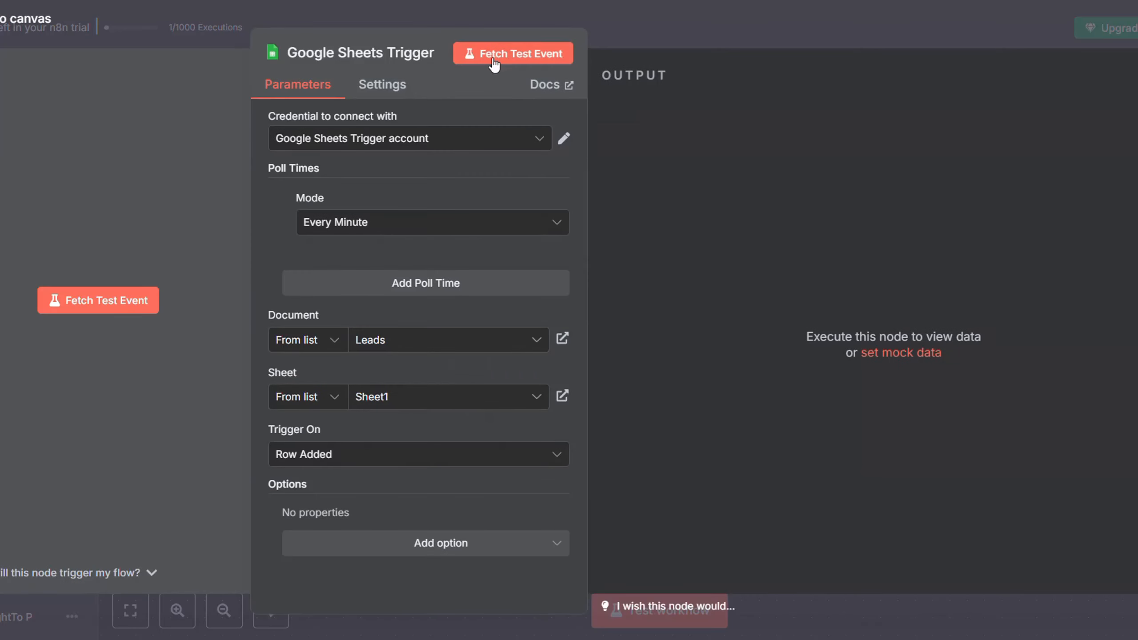
click(513, 54)
click(662, 32)
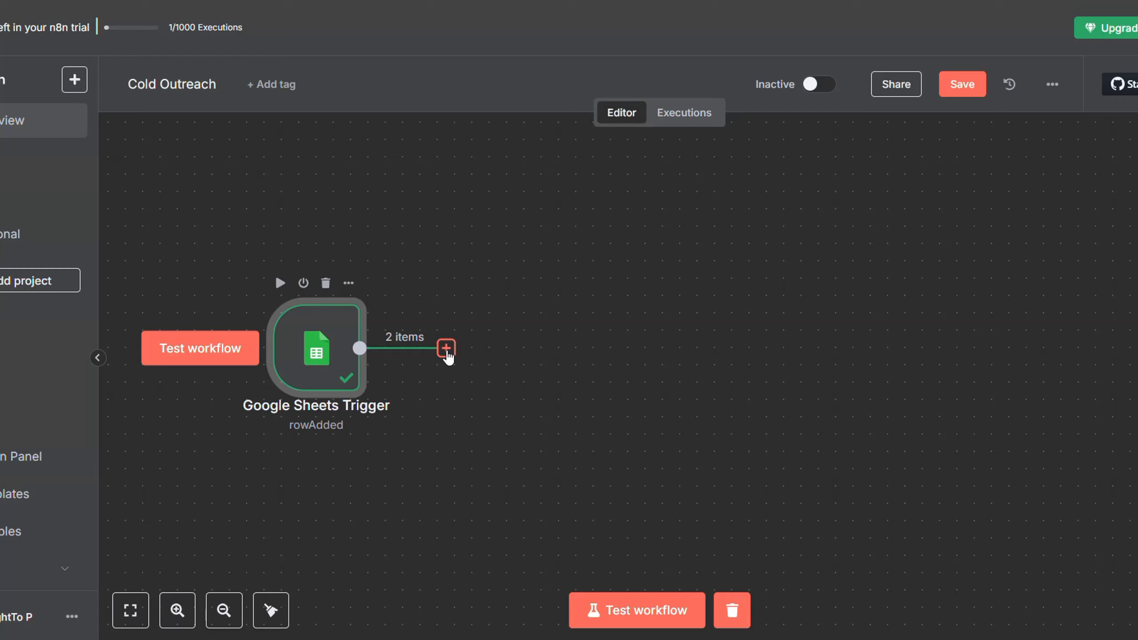
Add an AI Agent node after the Google Sheets trigger and set its prompt source to Define below
click(446, 349)
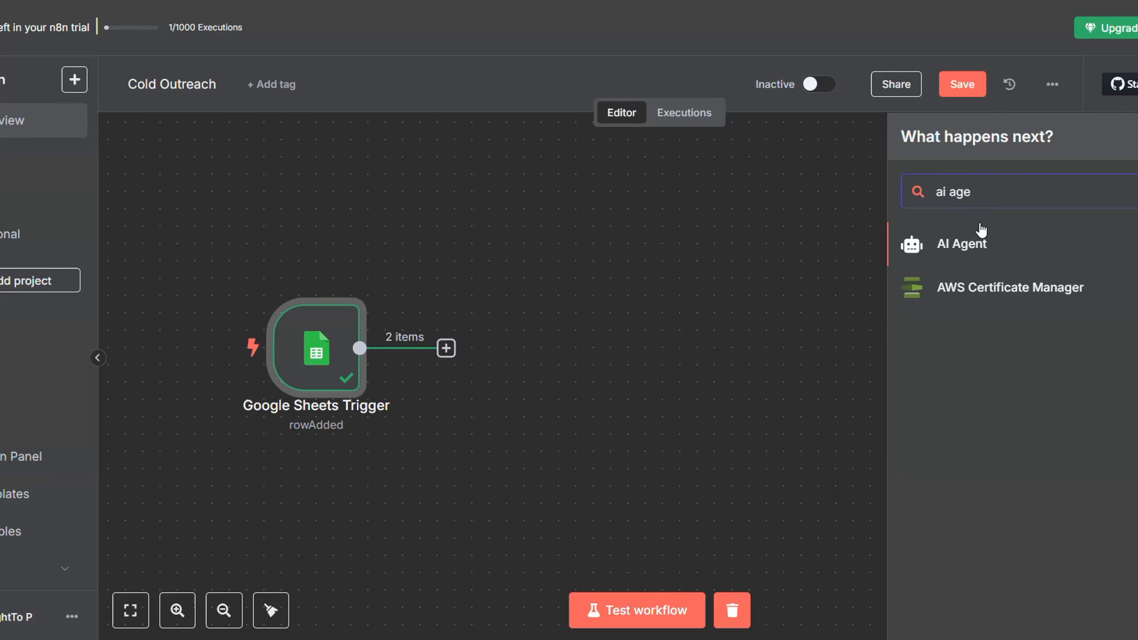
click(914, 243)
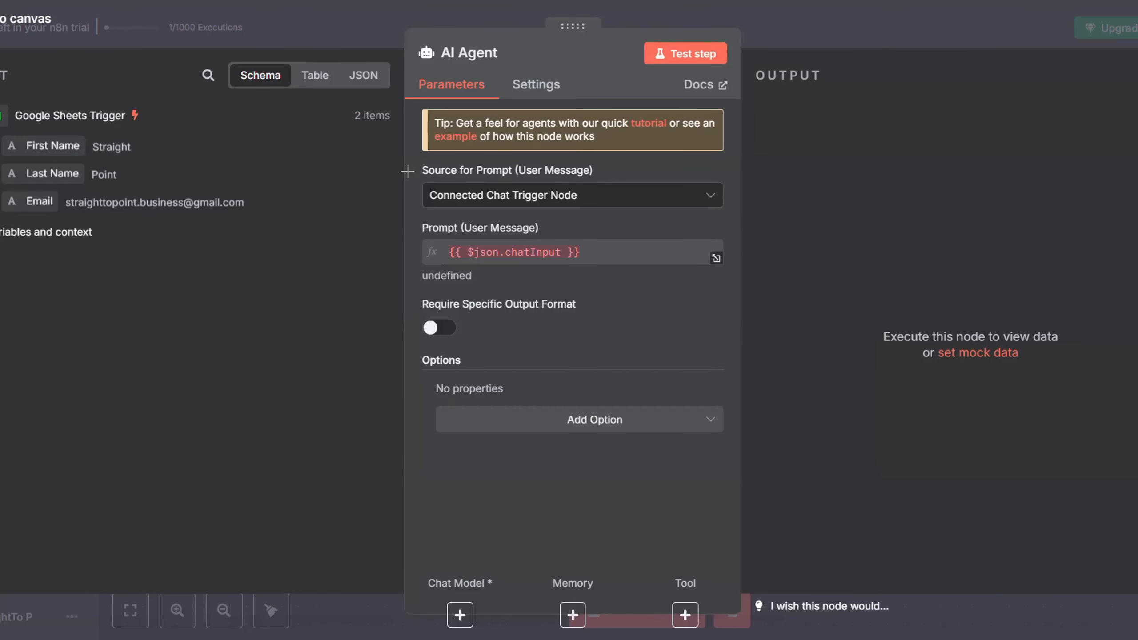
click(460, 191)
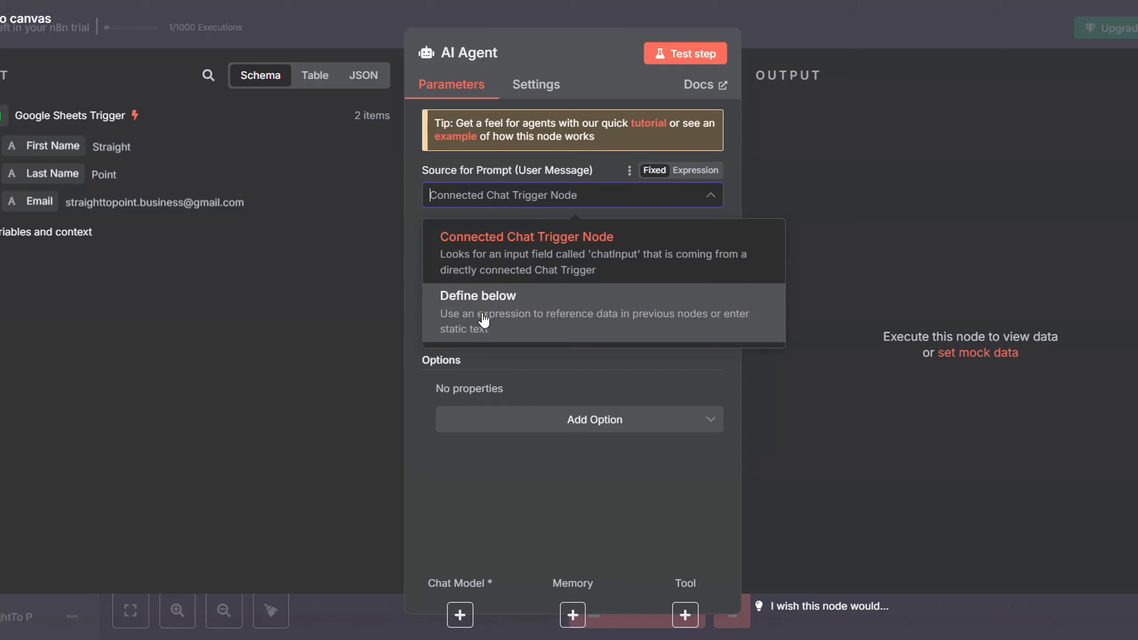
click(470, 291)
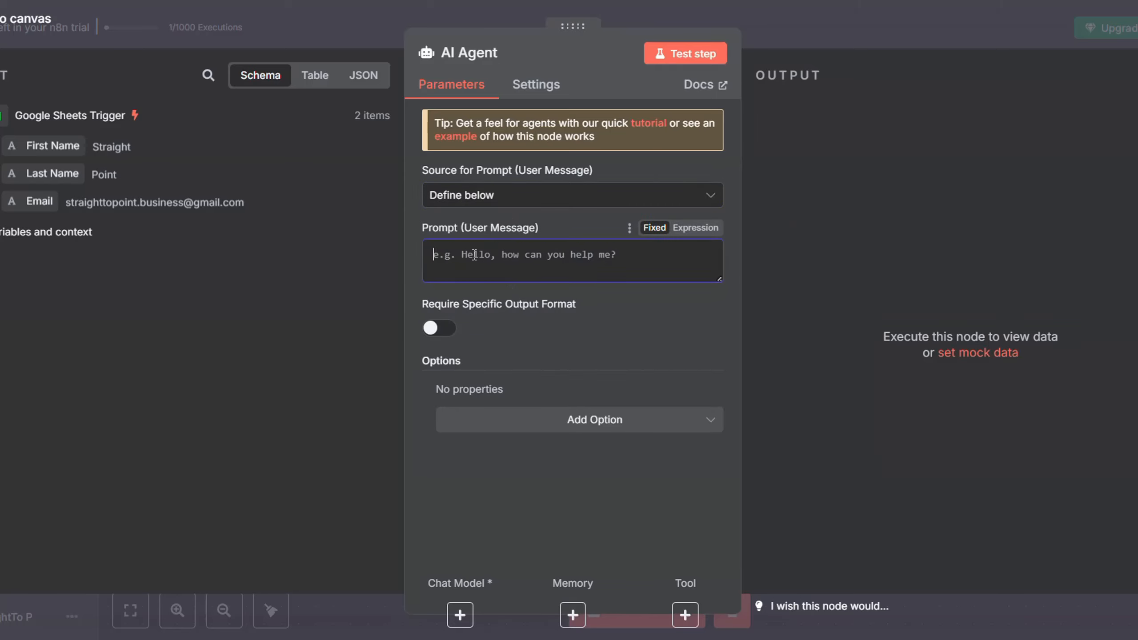
Write the user prompt as an expression with labelled First Name and Last Name fields mapped from the sheet, plus "My Name : Straight Business"
click(695, 228)
text(First Name :)
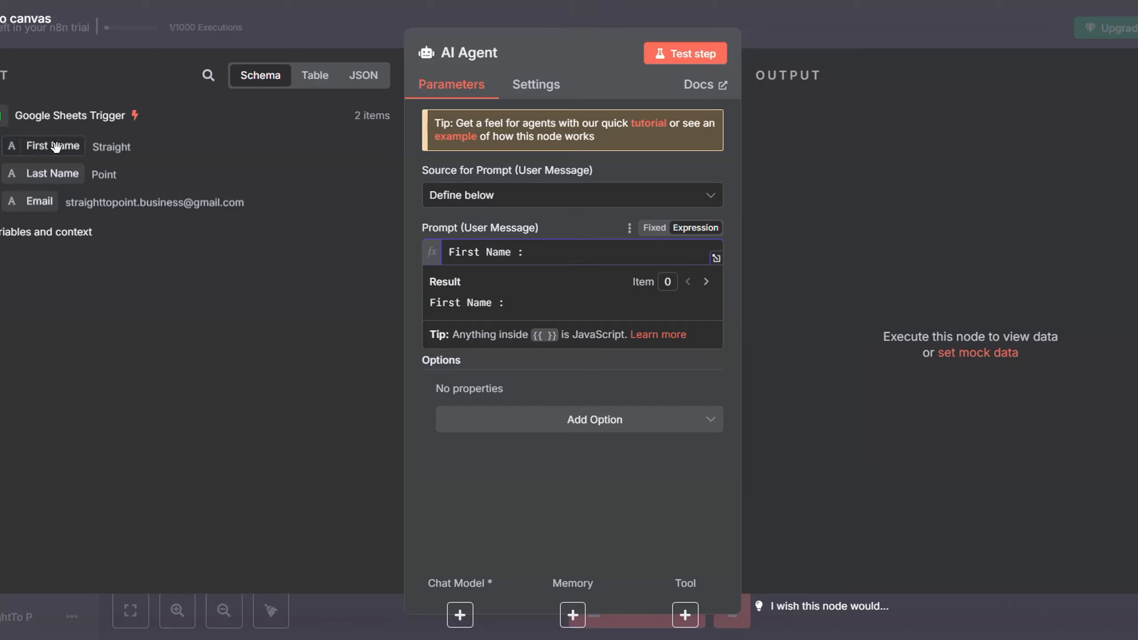
drag(55, 147, 583, 254)
key(Return)
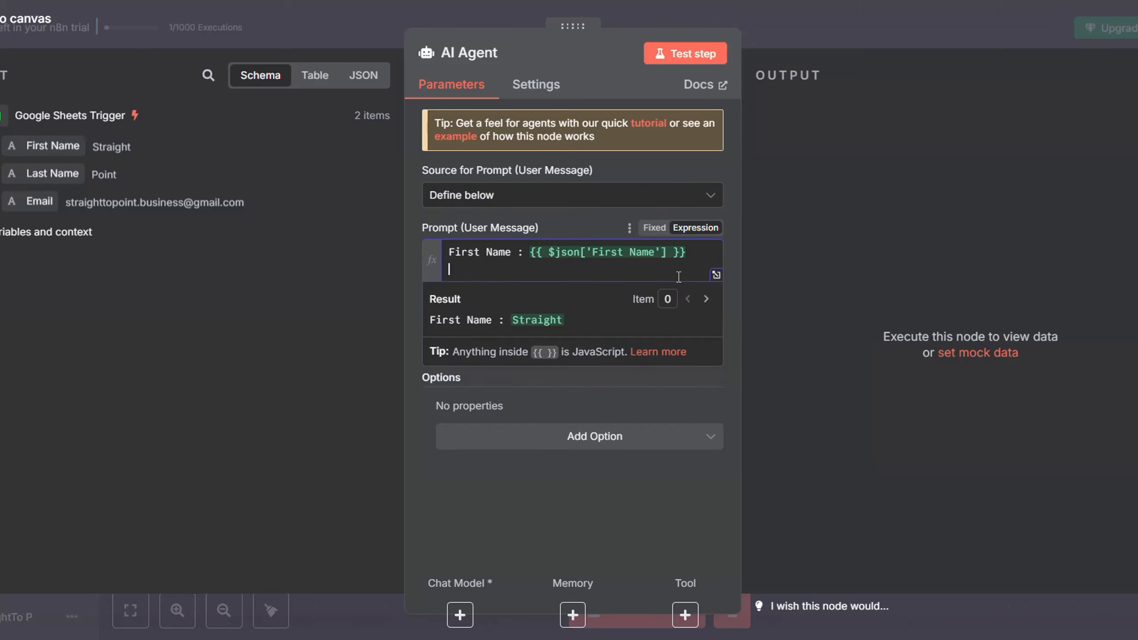
text(Last Name :)
drag(52, 173, 547, 272)
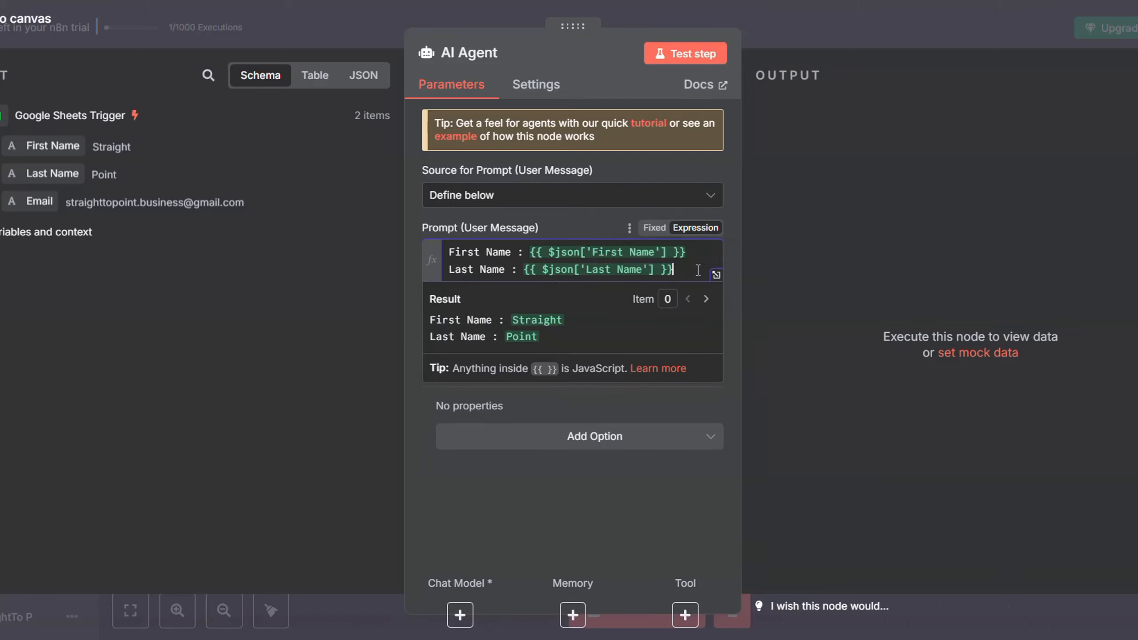
key(Return)
text(My Name : Straight Business)
click(456, 367)
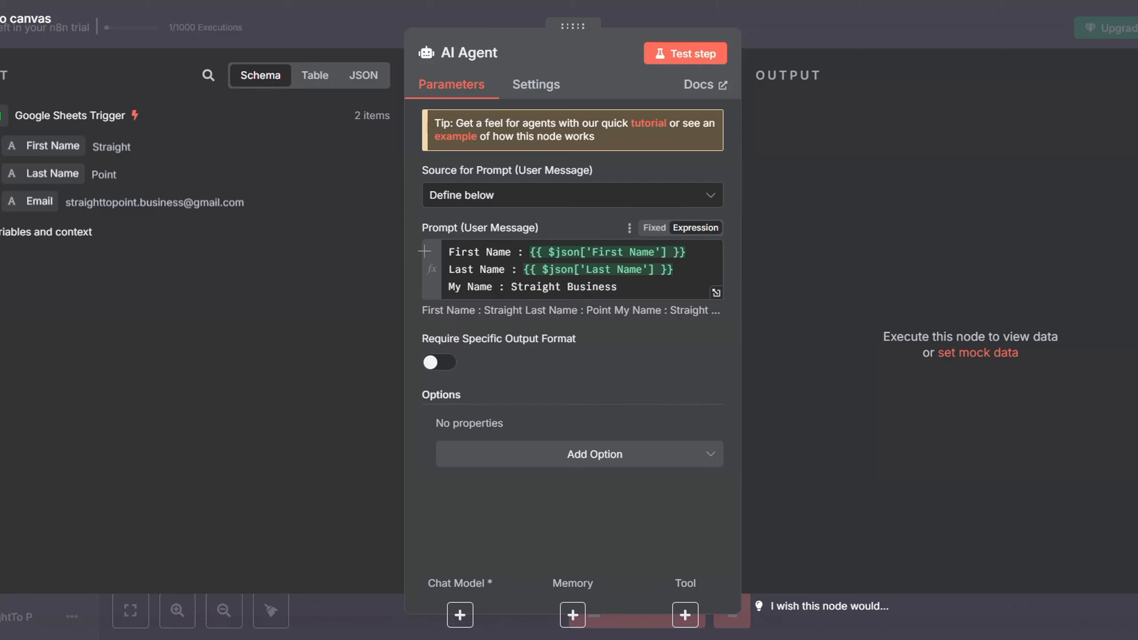
Add a System Message option containing the copied StraightToPoint cold outreach specialist instructions, make it an expression, and review its full text
click(558, 456)
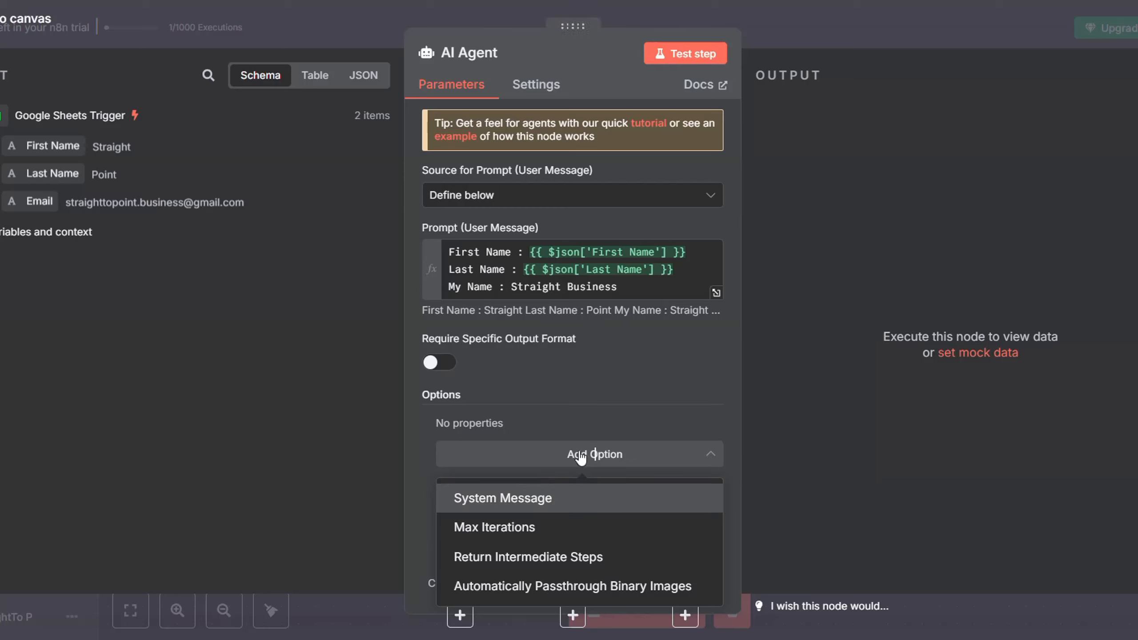
click(479, 506)
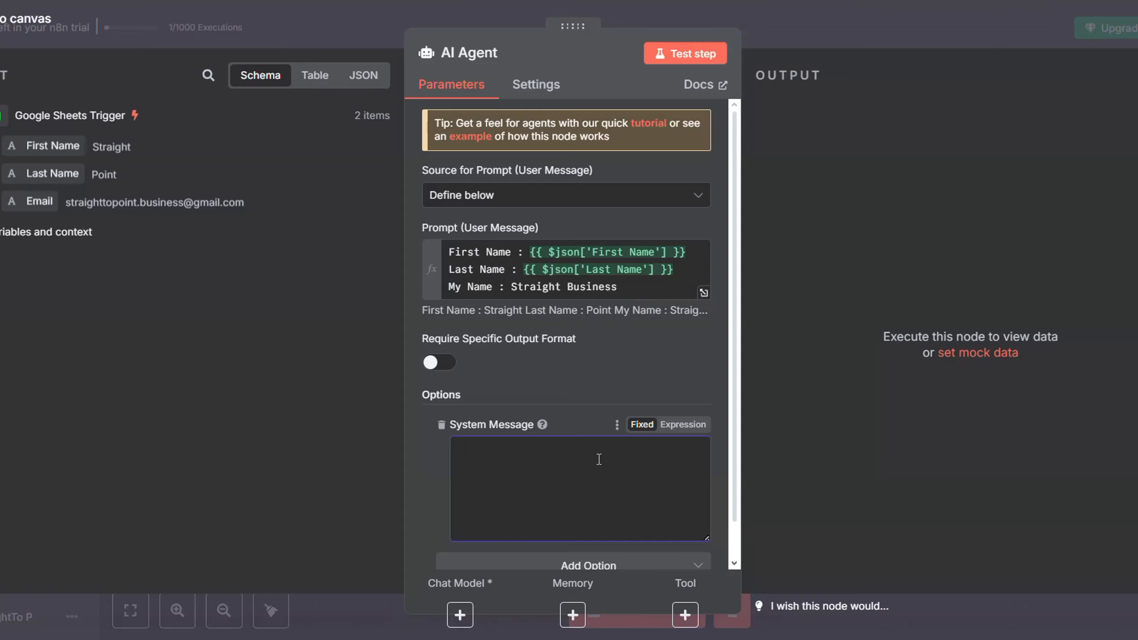
key(ctrl+v)
scroll(637, 459, up, 5)
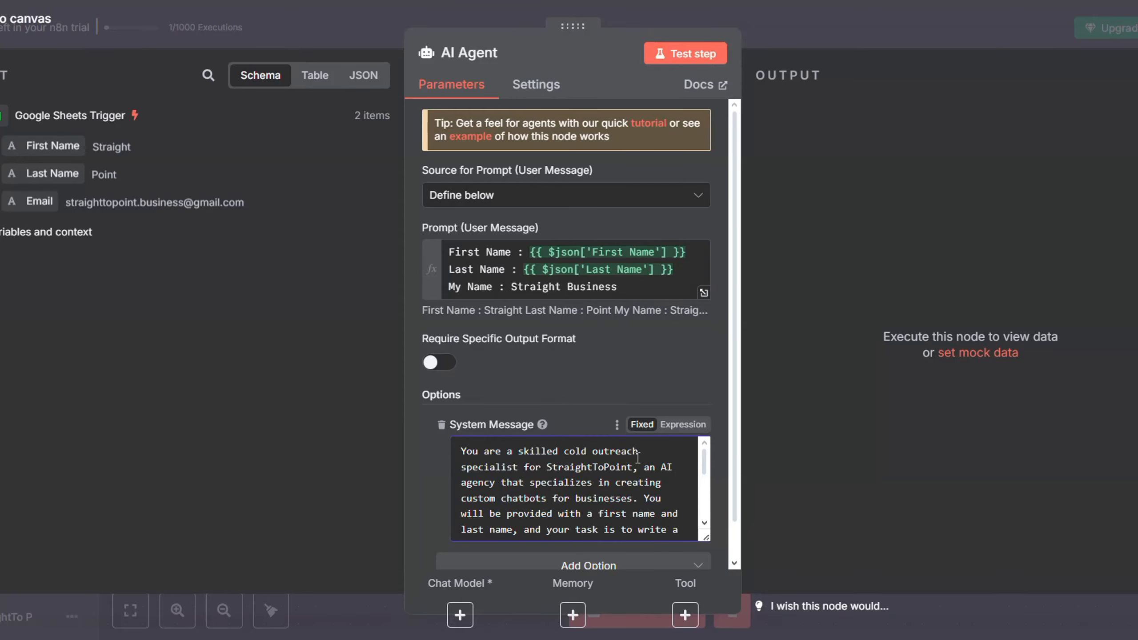
click(683, 424)
scroll(673, 482, down, 2)
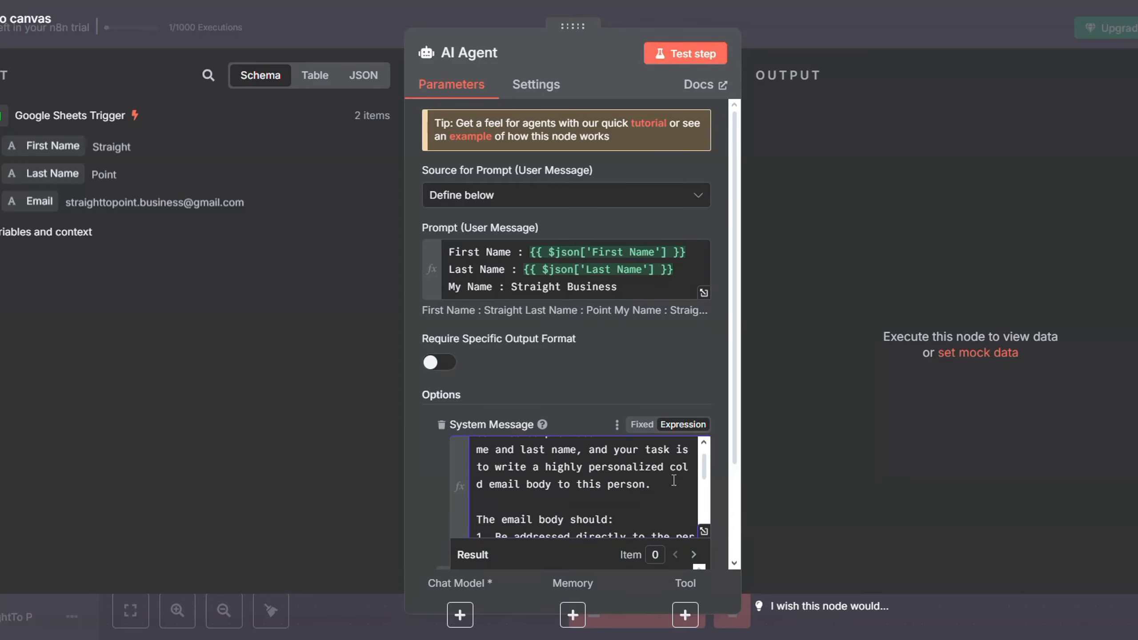
click(706, 539)
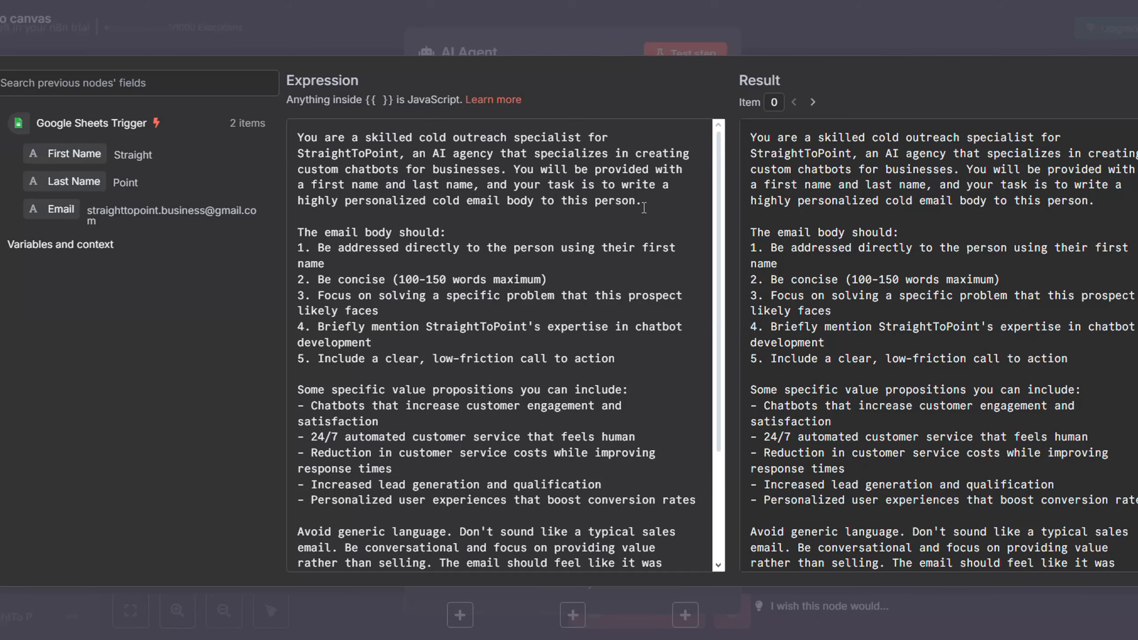
scroll(339, 424, down, 3)
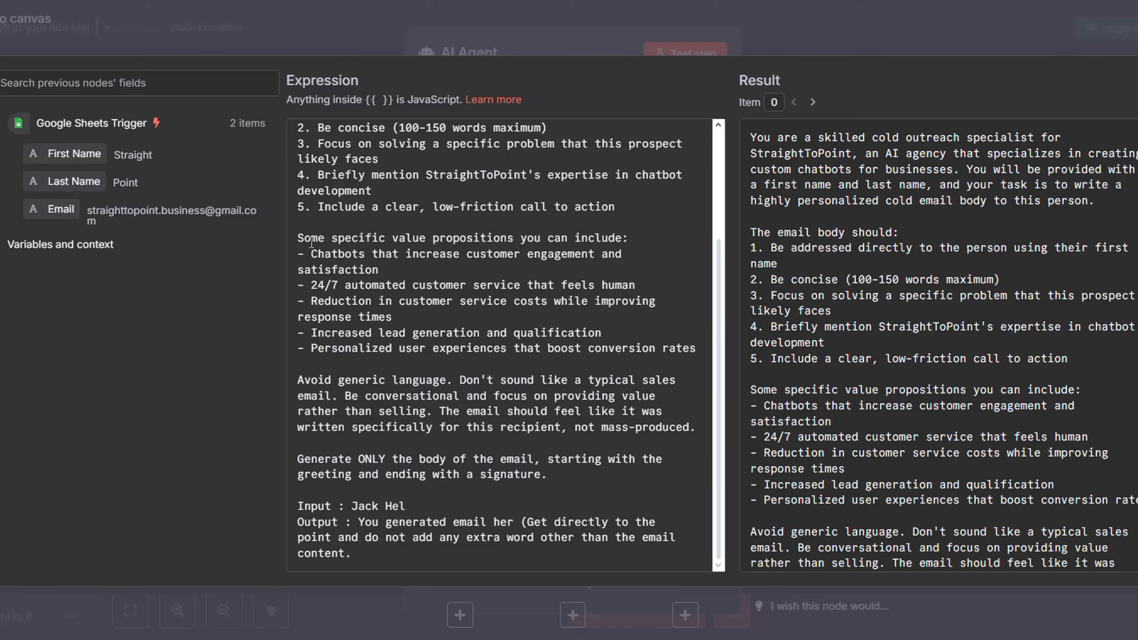
click(585, 32)
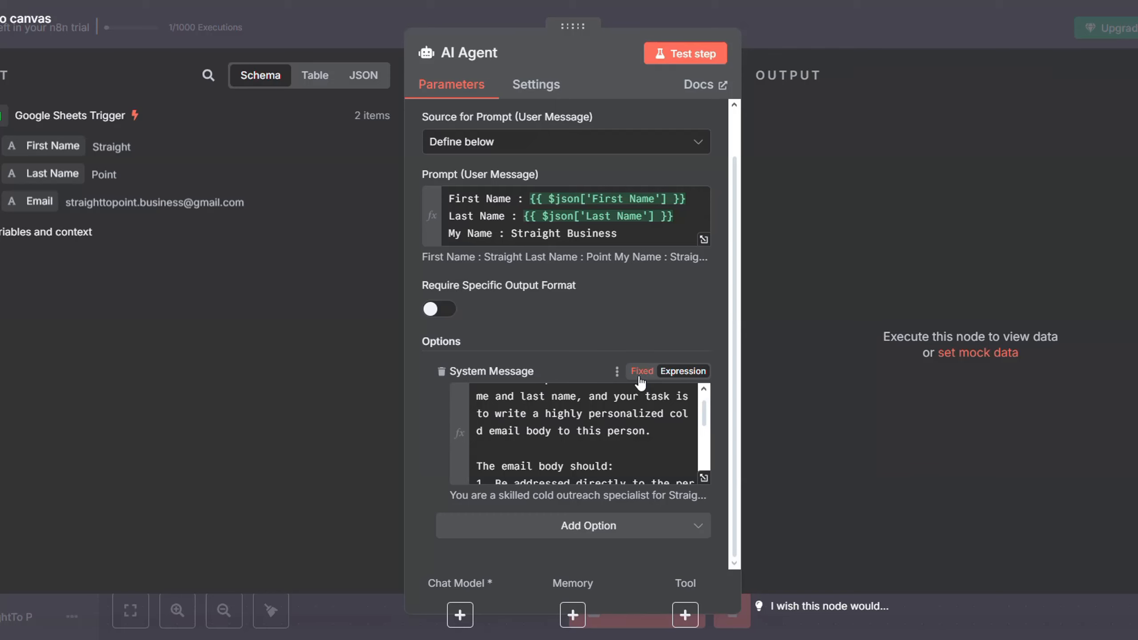
Switch the AI Agent's System Message to fixed text and attach a Groq Chat Model as its chat model
click(639, 376)
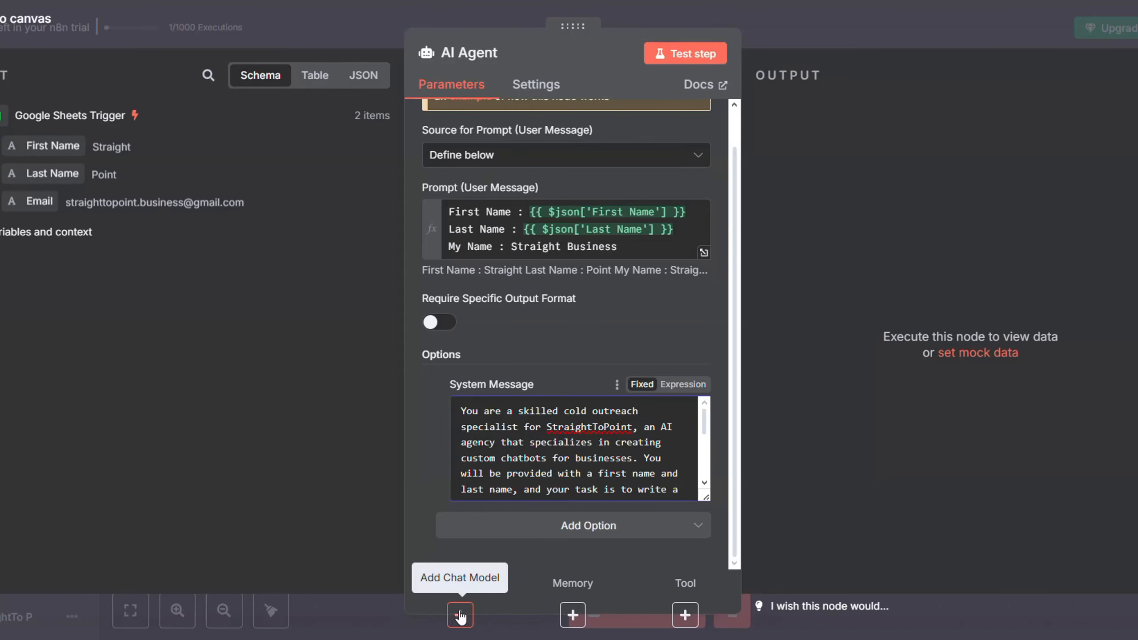
click(460, 615)
scroll(954, 416, down, 4)
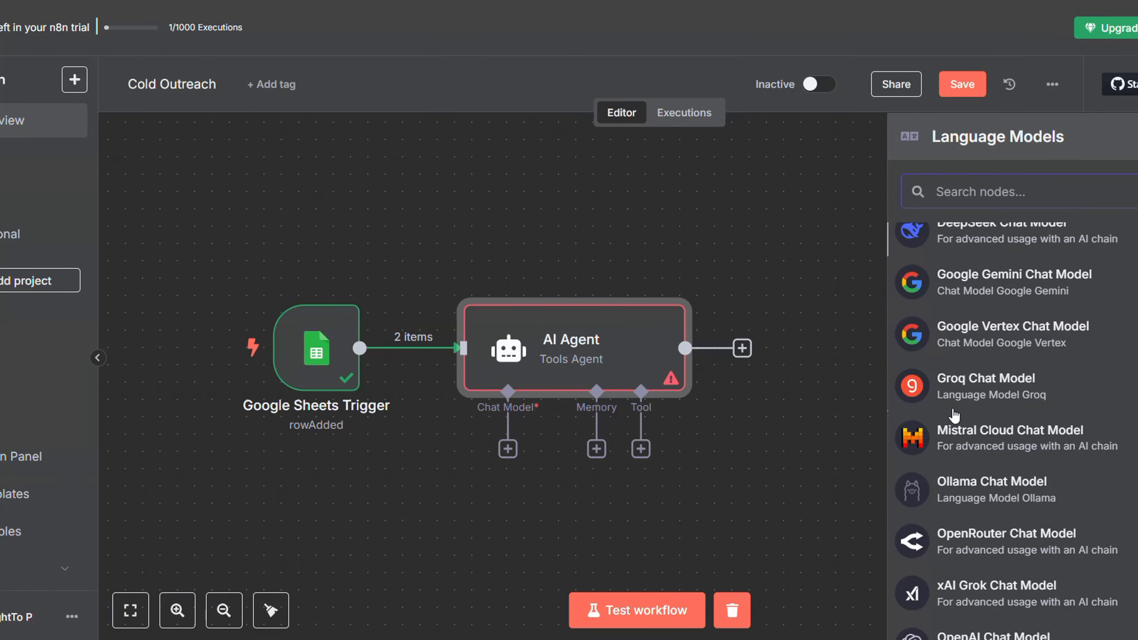
scroll(920, 419, up, 5)
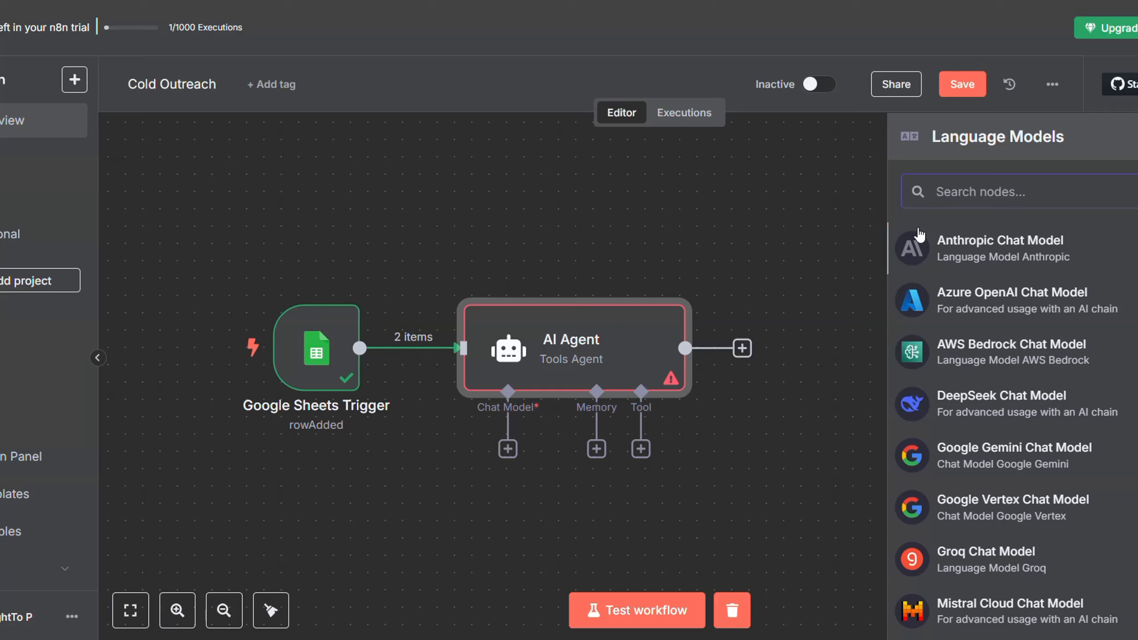
scroll(919, 310, down, 4)
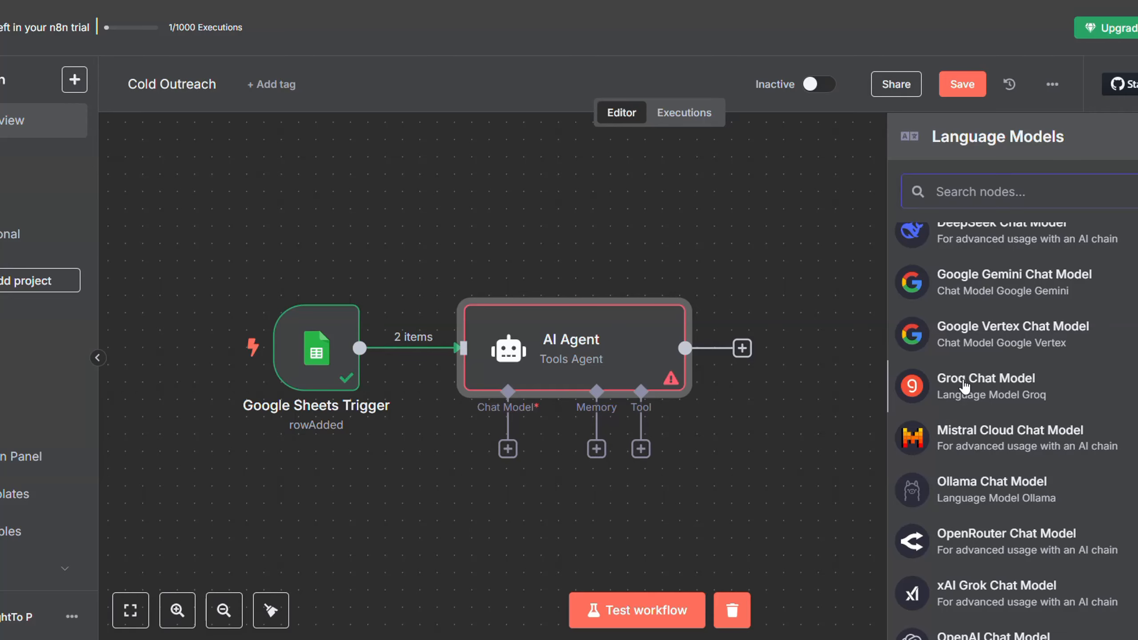
click(965, 385)
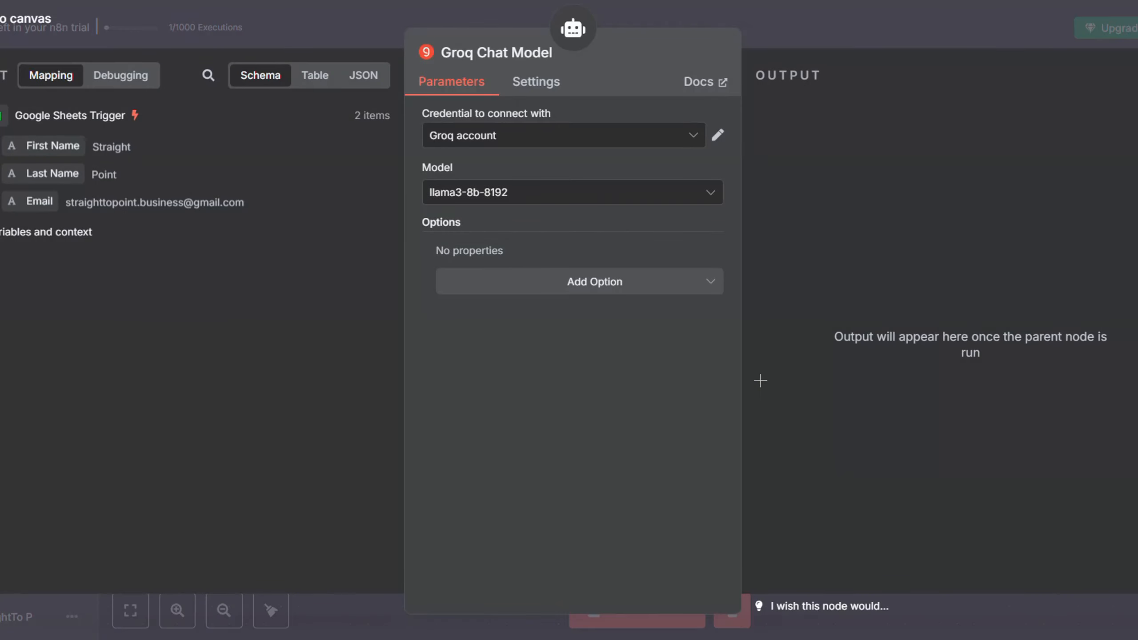
Check the available Groq credentials and open the Groq account's connection details to view its API key field
click(690, 137)
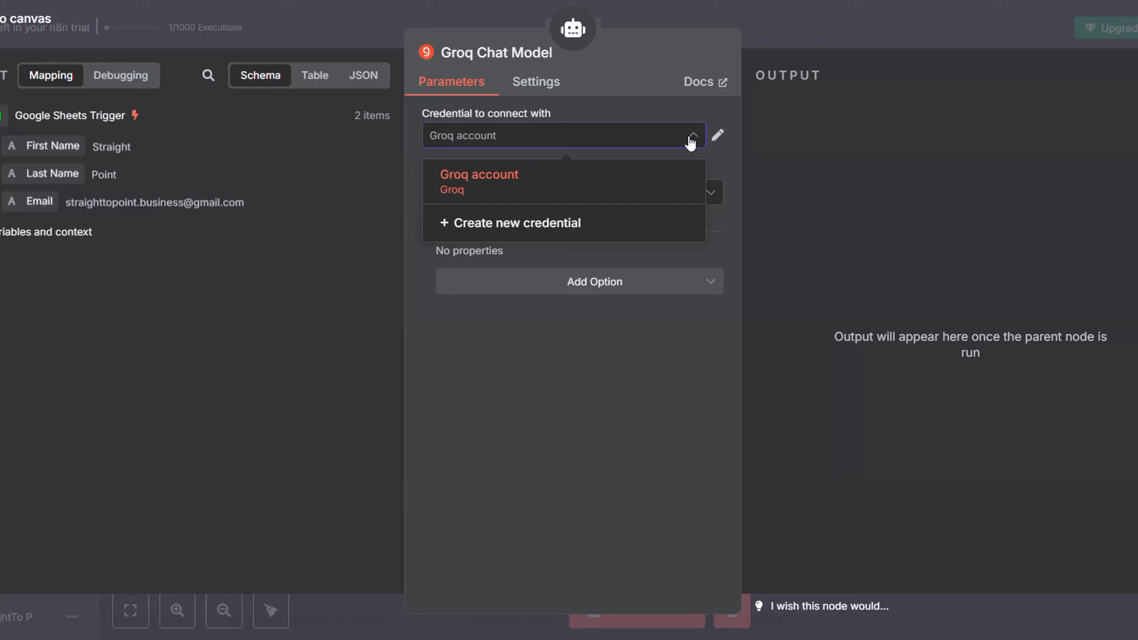
click(690, 142)
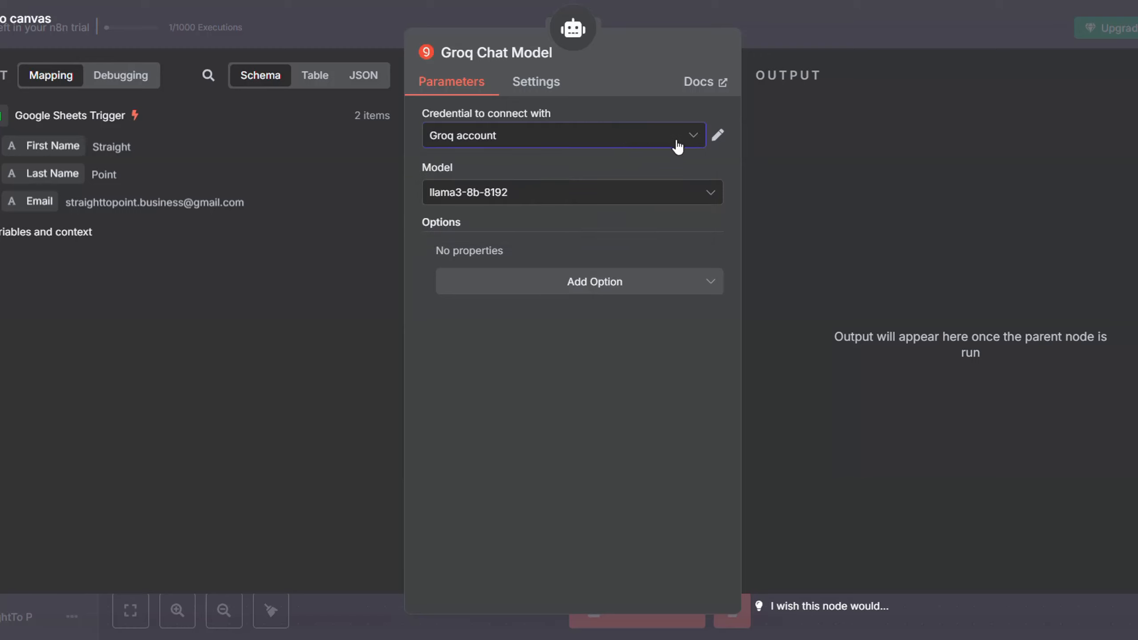
click(717, 140)
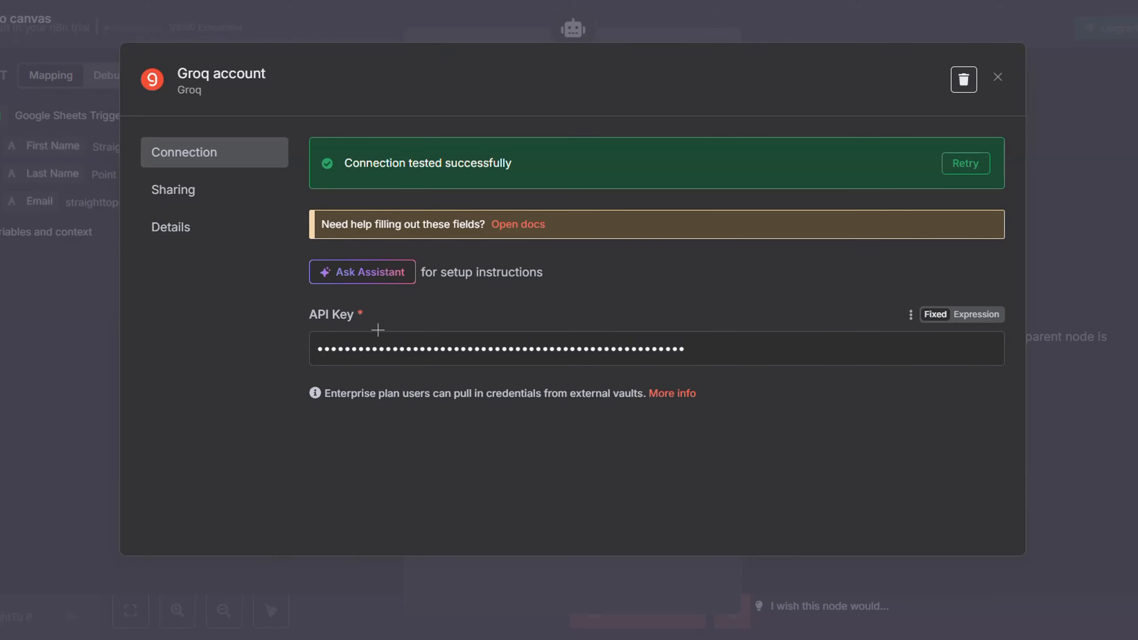
click(997, 77)
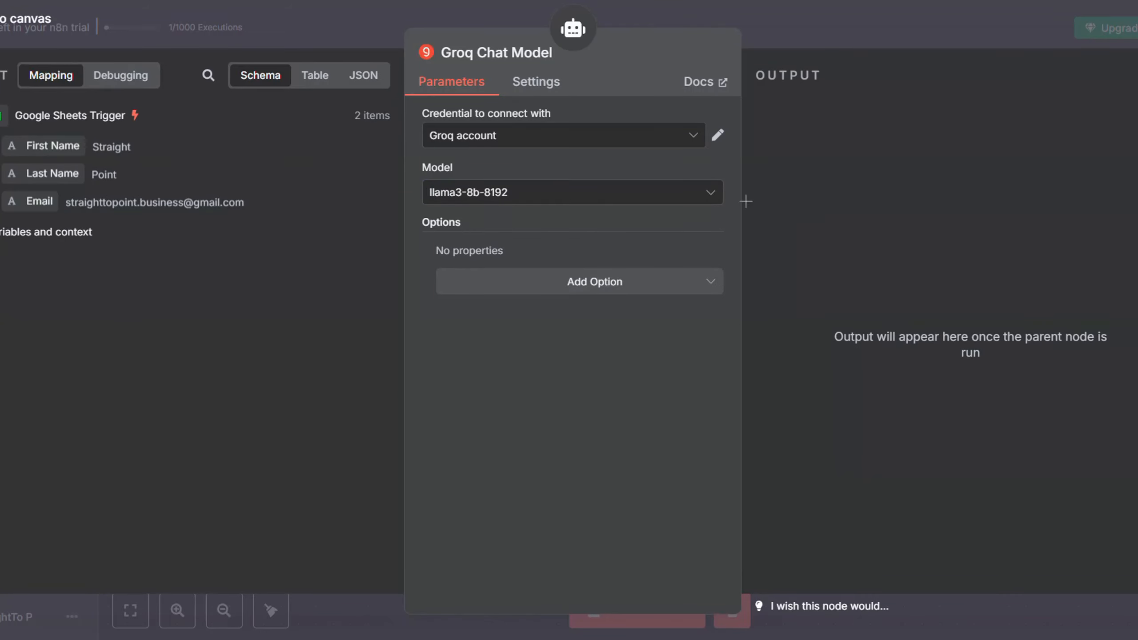
Set the Groq model to llama-3.1-8b-instant and return to the canvas
click(621, 203)
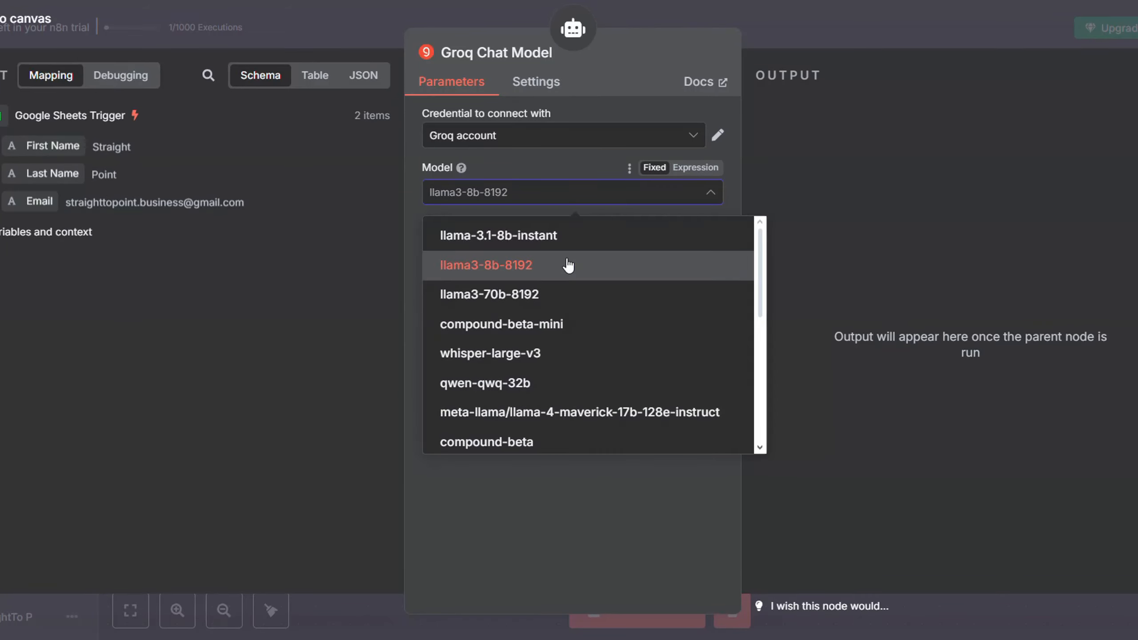
click(520, 238)
click(770, 29)
drag(605, 469, 672, 332)
drag(592, 406, 547, 395)
drag(443, 332, 456, 388)
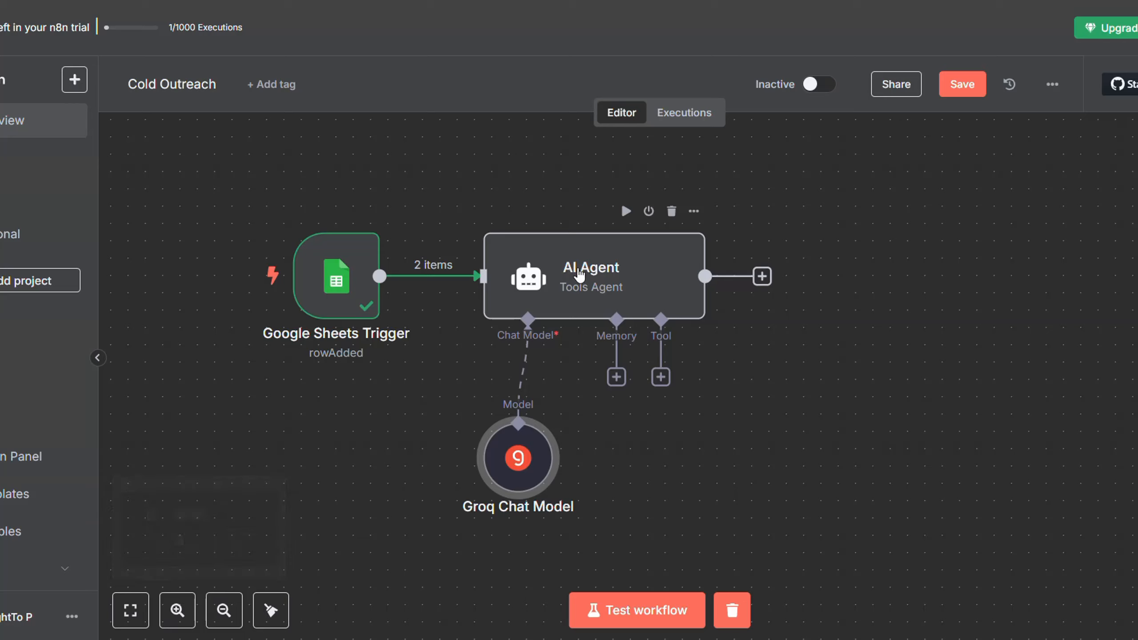
Test the AI Agent node on its own to generate the email texts and return to the canvas
double_click(580, 294)
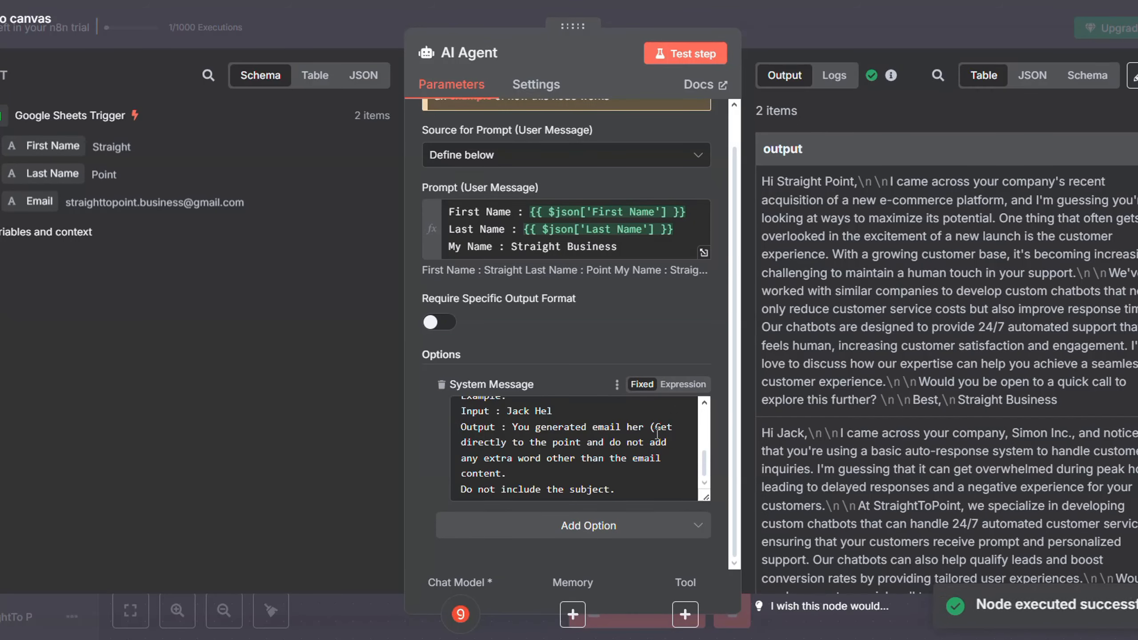
click(808, 31)
click(877, 328)
mouse_move(856, 372)
mouse_down()
mouse_move(629, 407)
mouse_move(841, 378)
mouse_up()
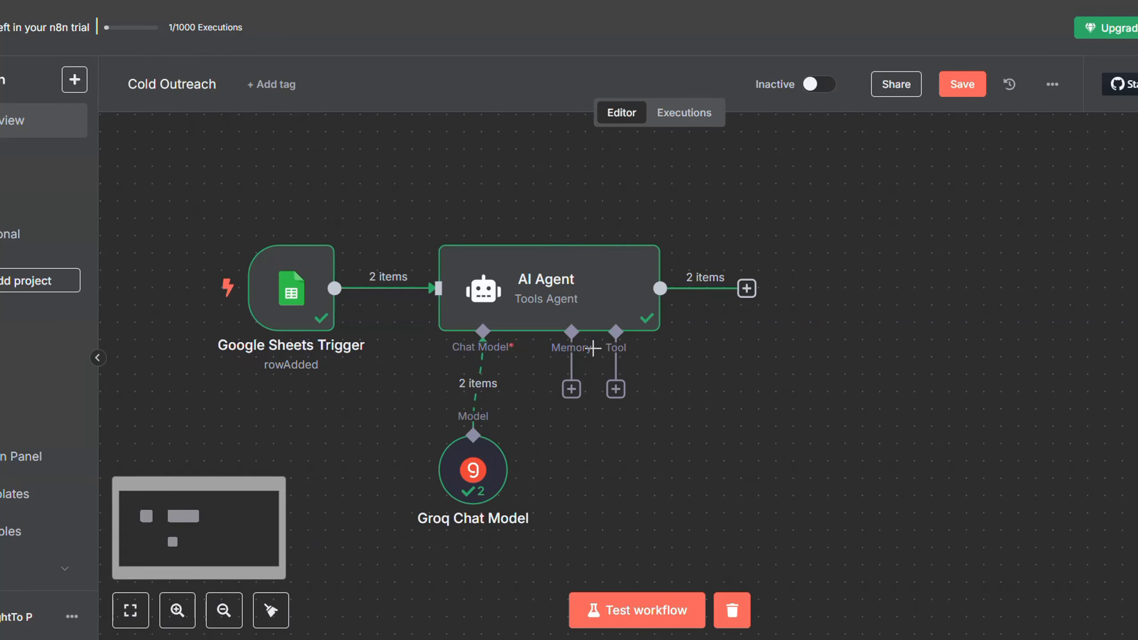
Add a Gmail node with the Send a message action after the AI Agent
key(Tab)
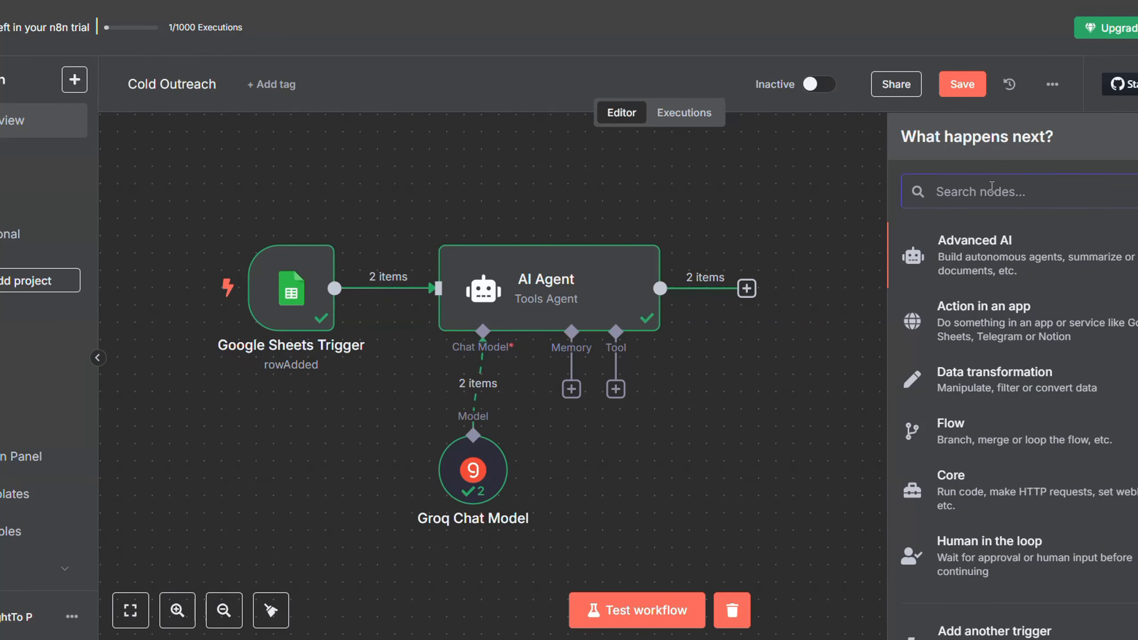
text(gm)
key(BackSpace)
key(BackSpace)
text(outl)
key(BackSpace)
key(BackSpace)
key(BackSpace)
key(BackSpace)
text(gmai)
key(Return)
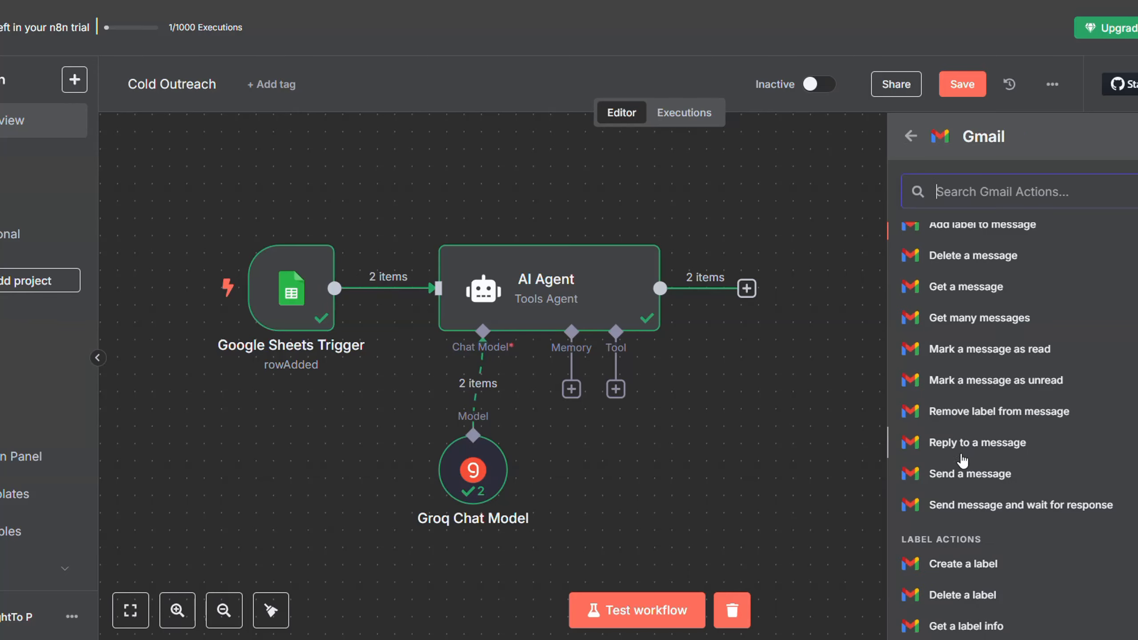
click(970, 474)
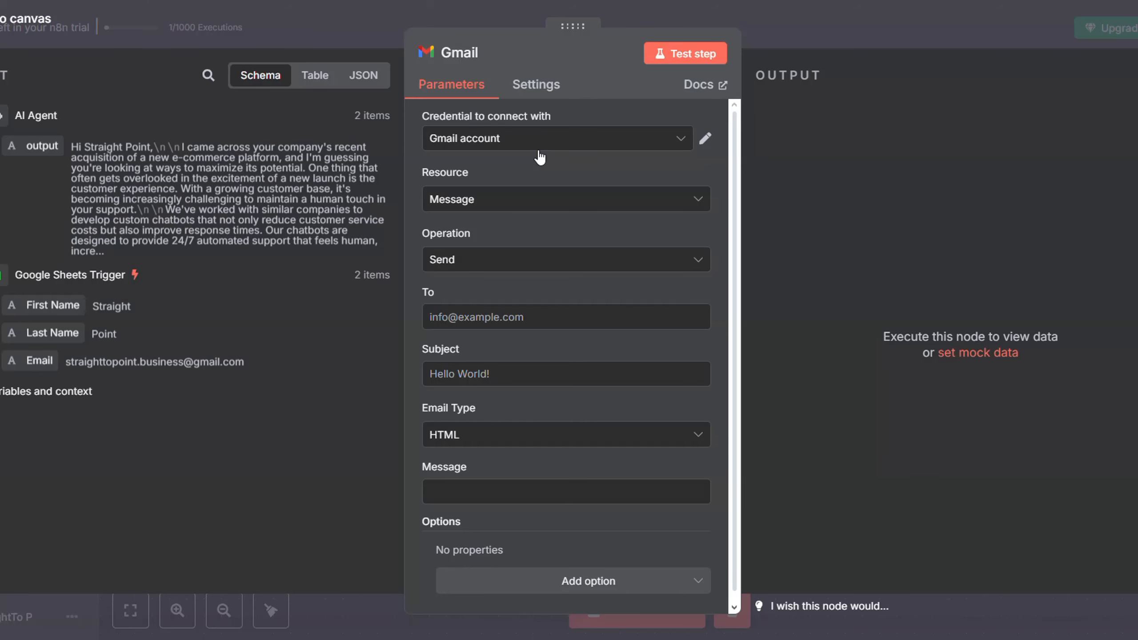
Open a new Gmail credential to view its OAuth2 Google sign-in option and close it without saving
click(667, 155)
click(590, 227)
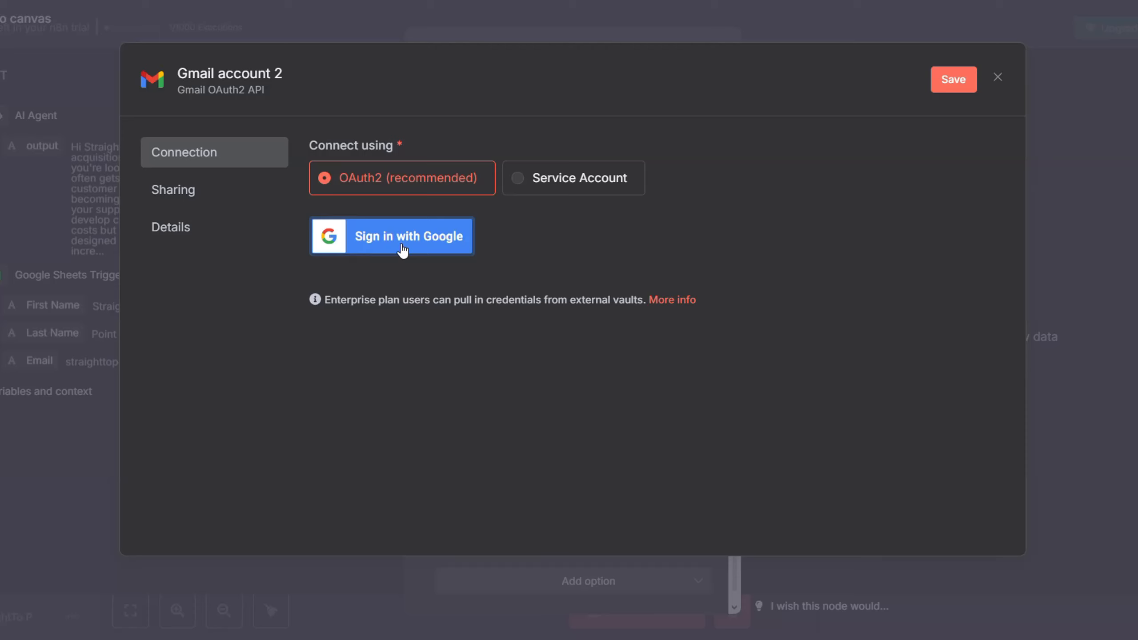
click(998, 77)
click(624, 359)
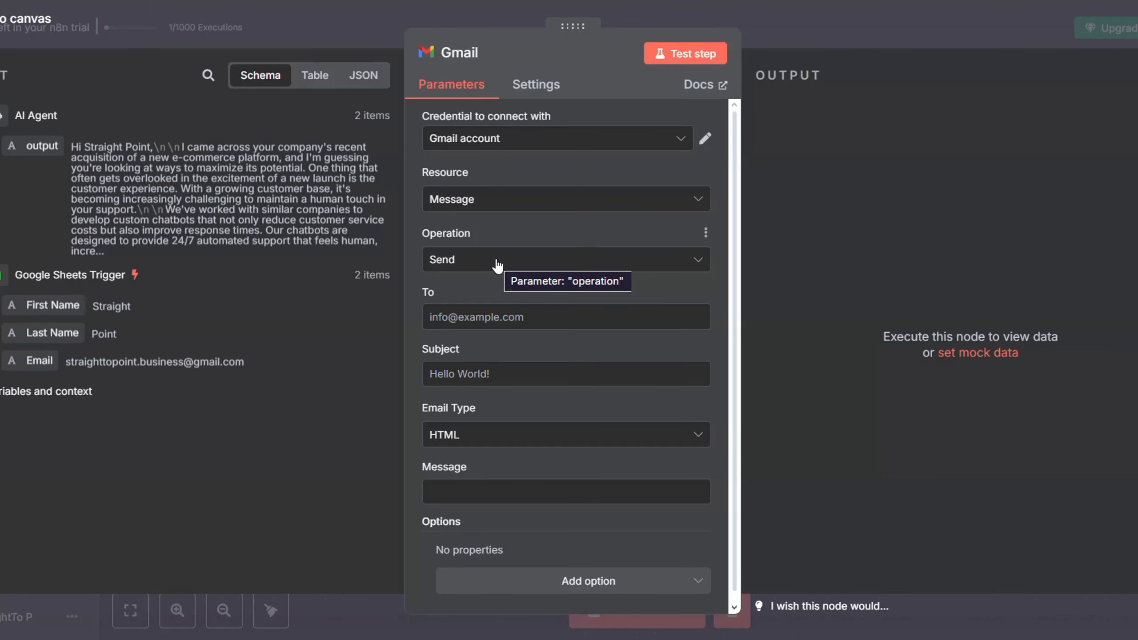
Map the Gmail recipient to the Email field of the Google Sheets trigger and set the subject to "Quick Question"
click(509, 317)
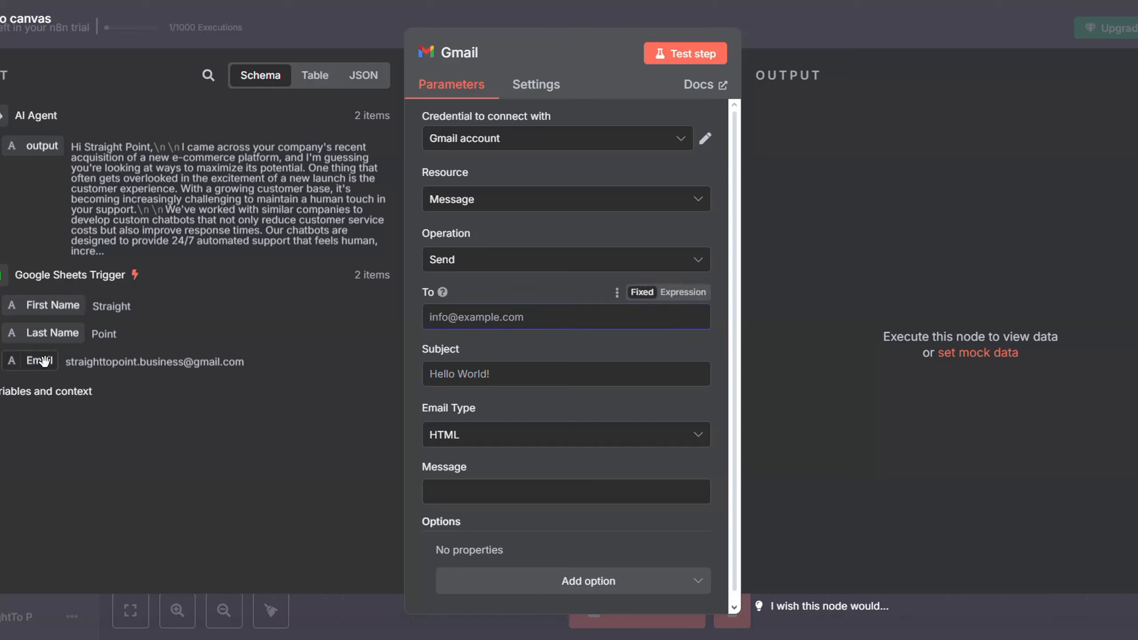
drag(39, 361, 454, 319)
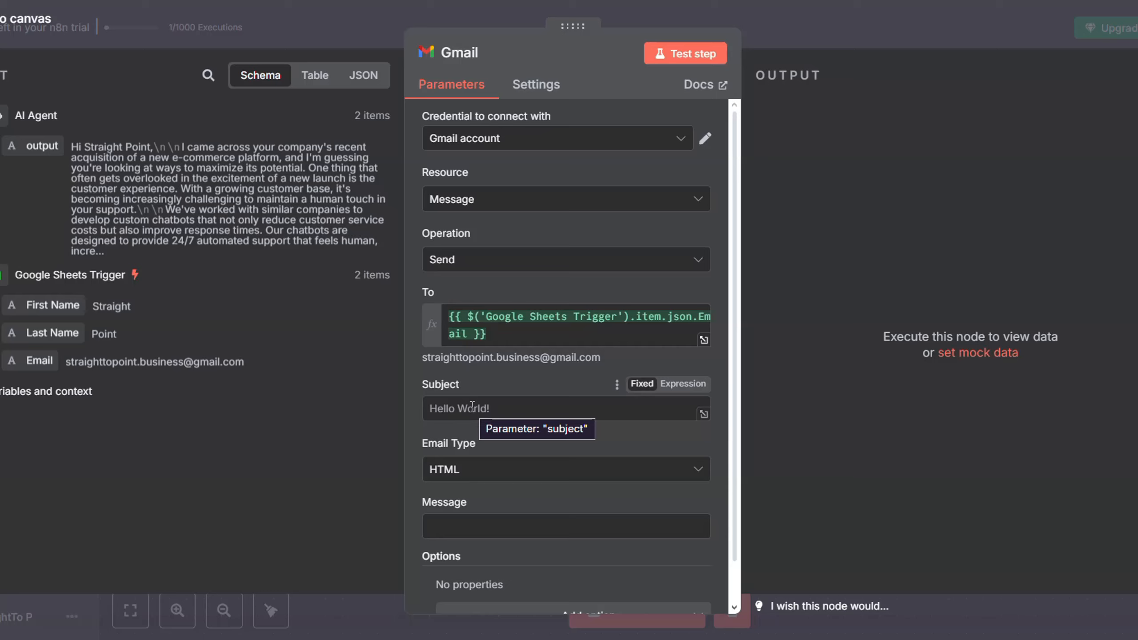
click(472, 405)
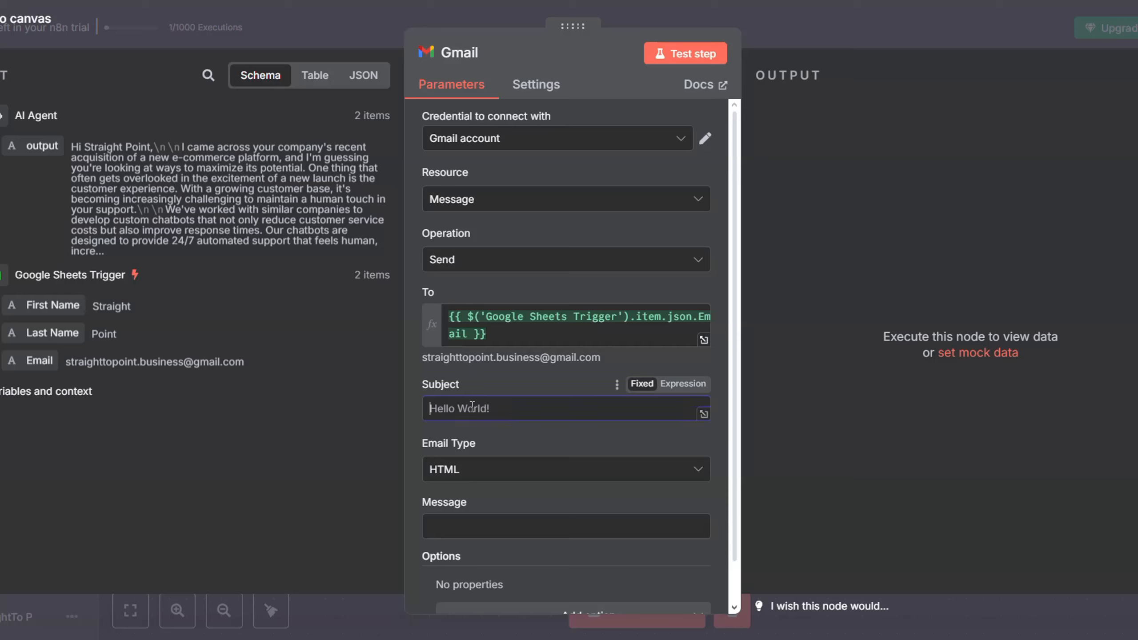
text(Quick Question)
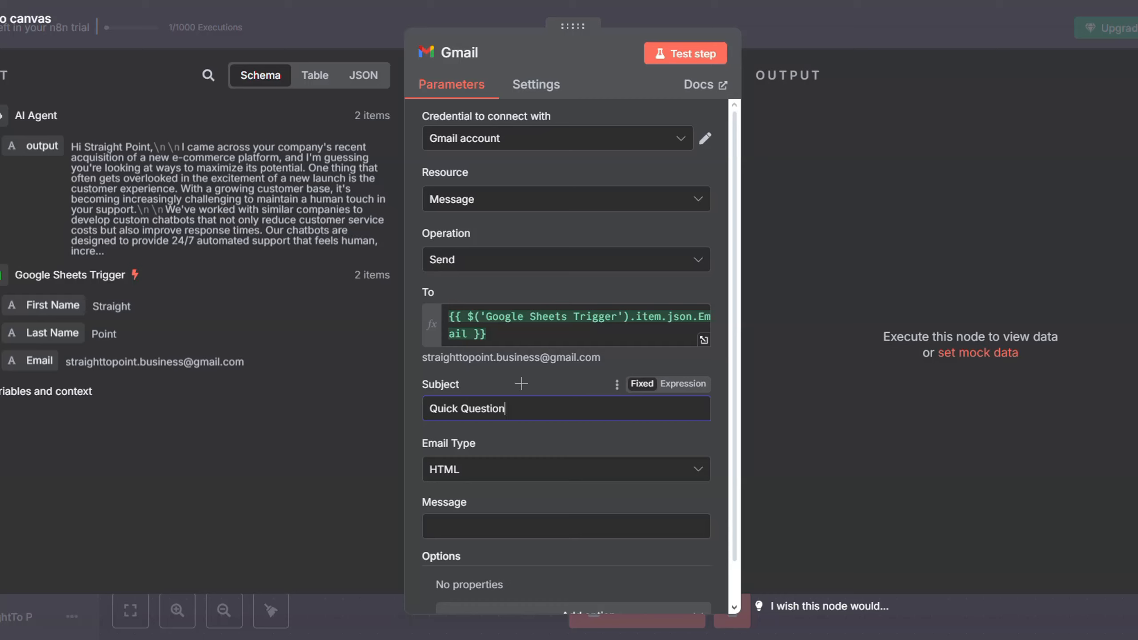
Map the Gmail message body to the AI Agent's output field and return to the canvas
scroll(475, 486, down, 1)
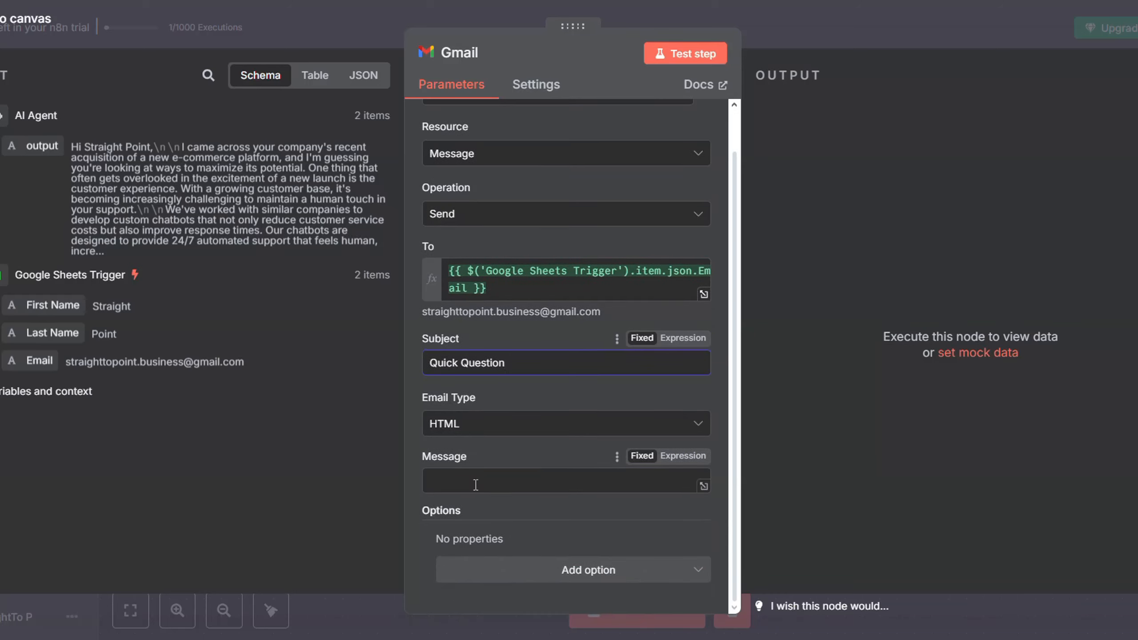
drag(31, 151, 517, 488)
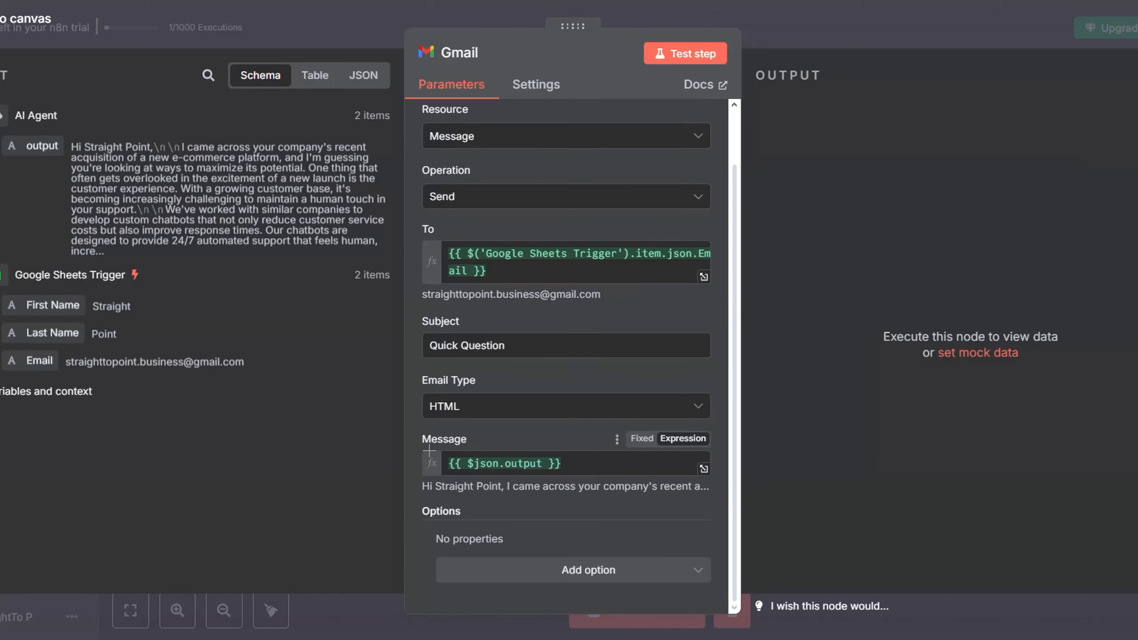
click(790, 28)
Run a test of the complete workflow from the Google Sheets trigger through to Gmail
drag(748, 389, 765, 355)
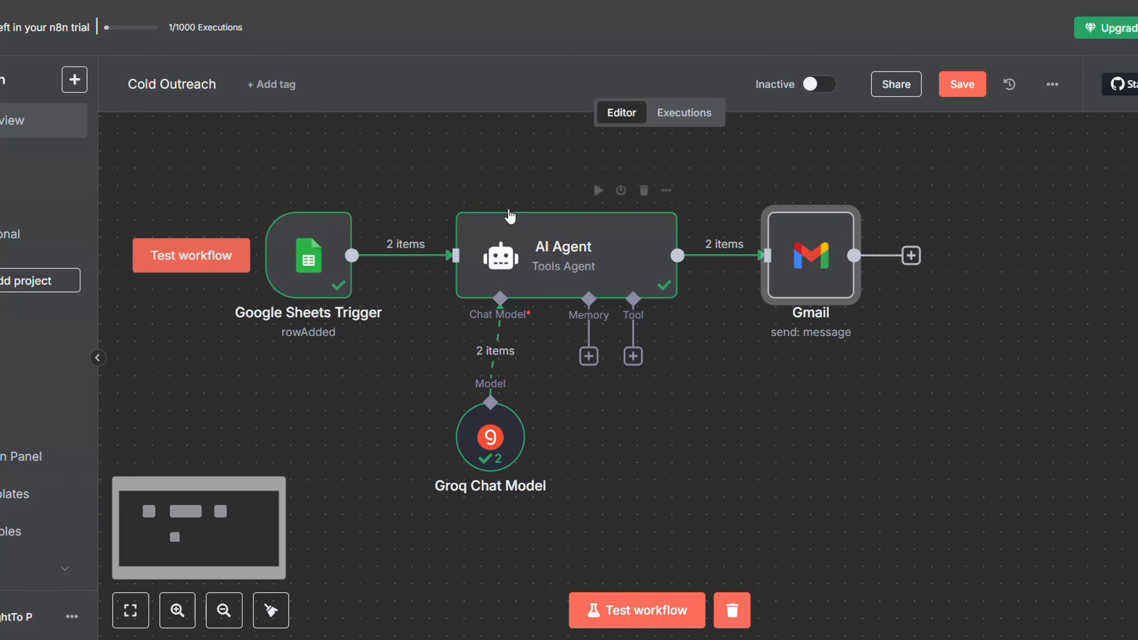
drag(722, 414, 757, 353)
drag(691, 447, 668, 501)
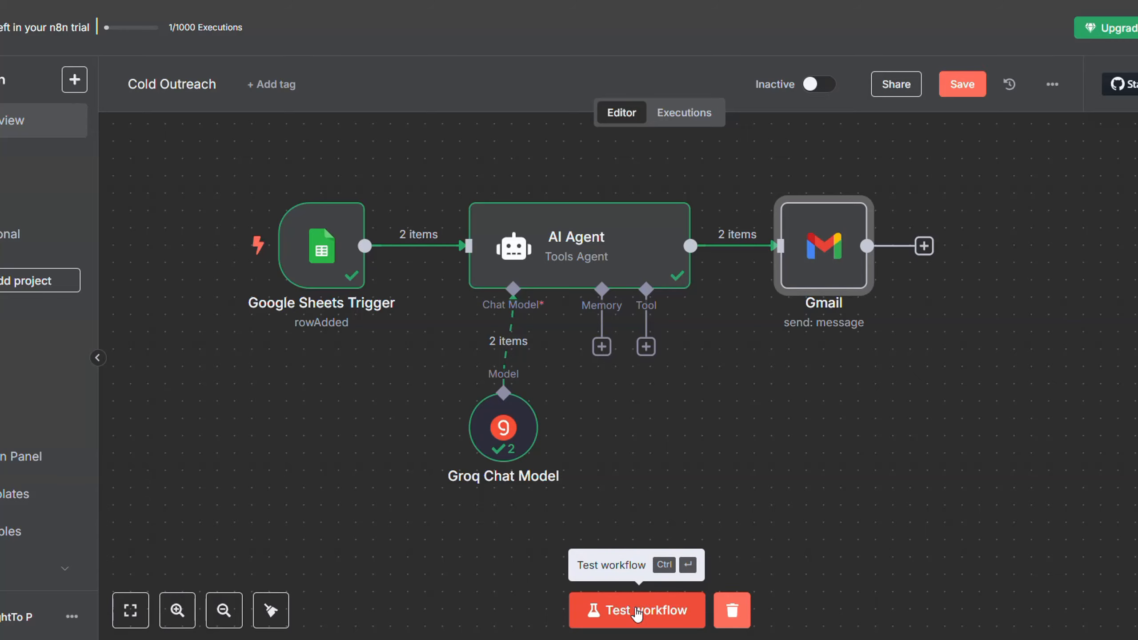
click(638, 610)
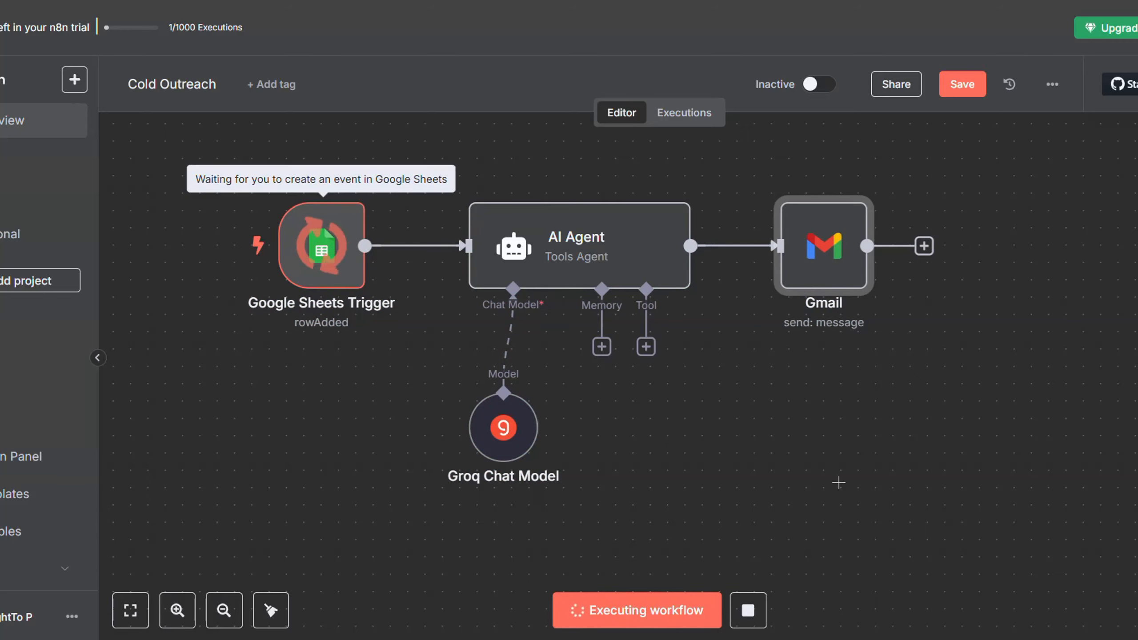
Open the Gmail node and the AI Agent node in turn to check their results, closing each one
double_click(838, 260)
click(314, 23)
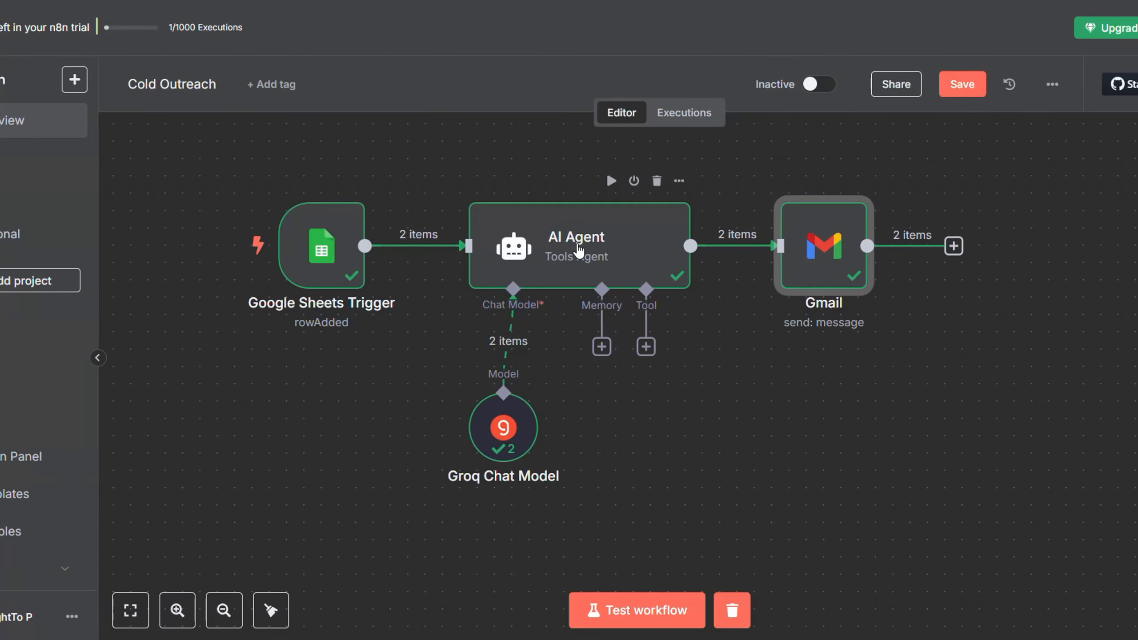
double_click(579, 252)
click(281, 34)
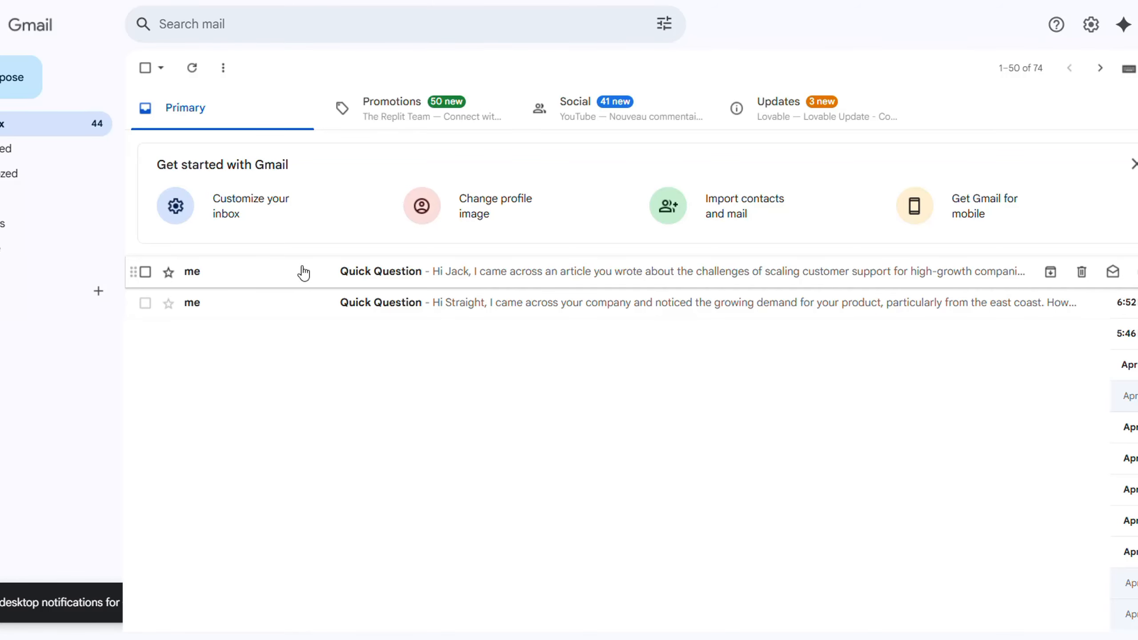
In the Gmail inbox, open the newest "Quick Question" email and examine its generated body text
click(381, 281)
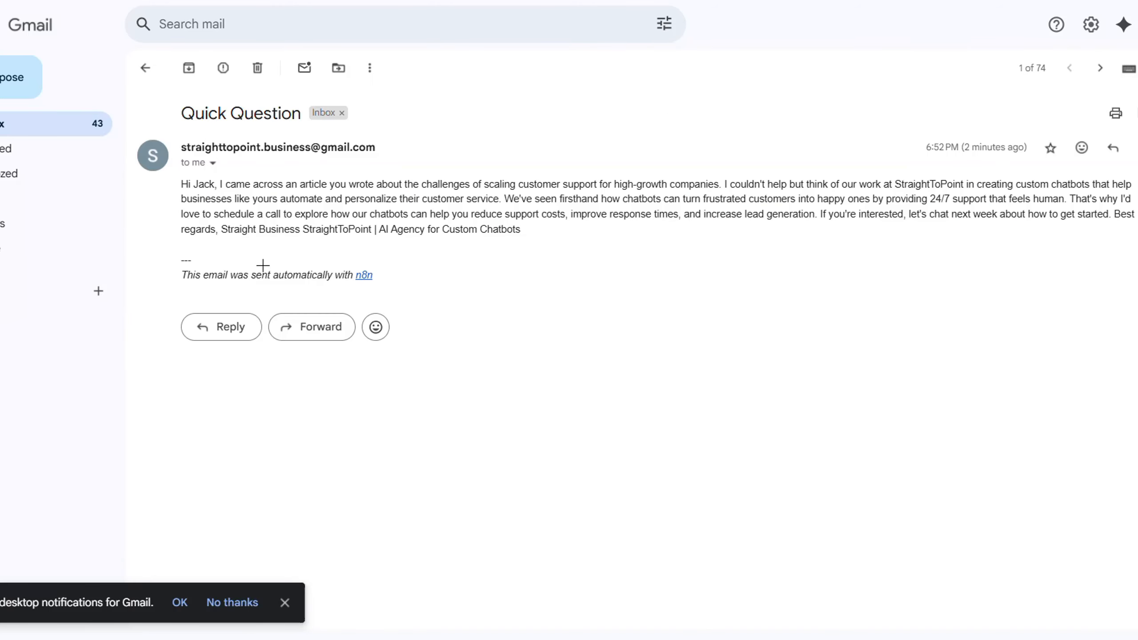
drag(554, 233, 181, 183)
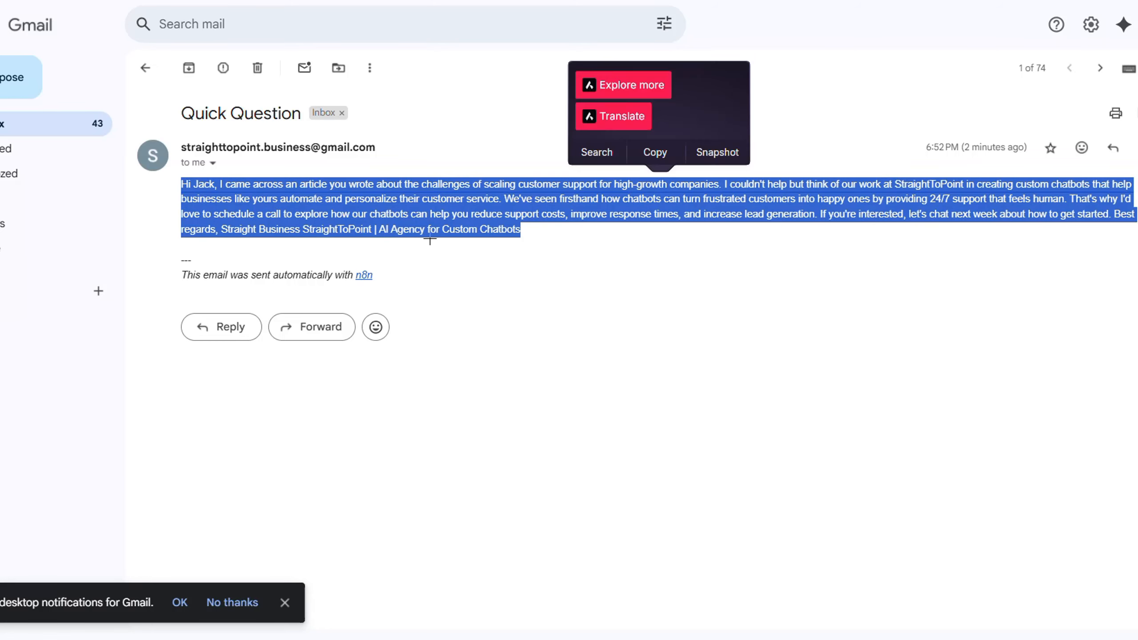
click(430, 240)
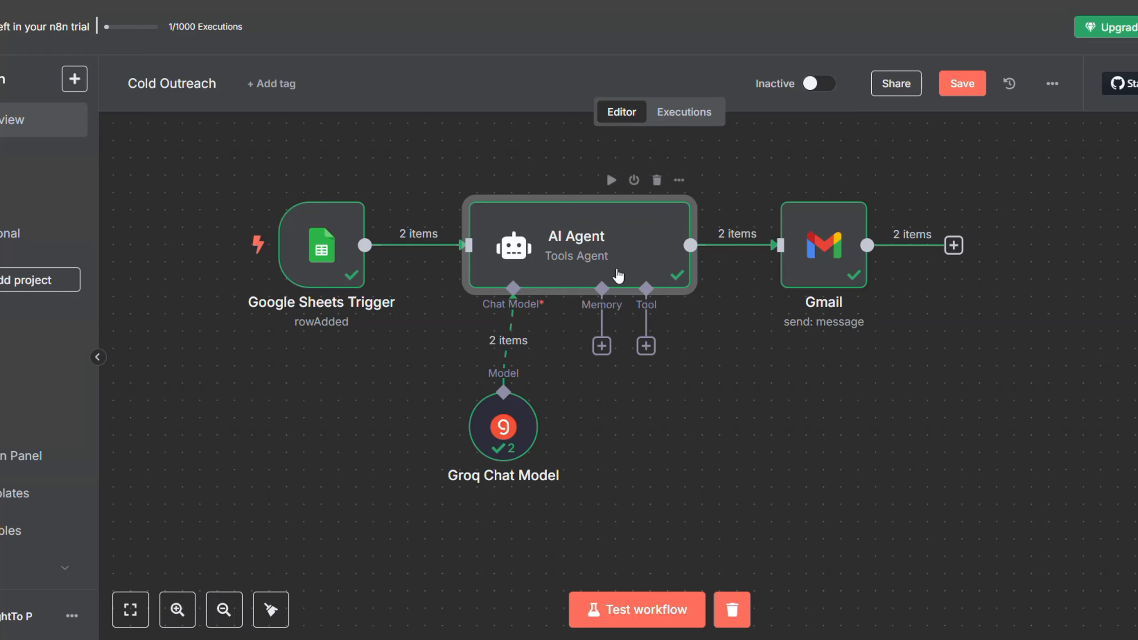
Back in n8n, review the Gmail node's recipient, subject and message settings, and return to the canvas
drag(467, 157, 454, 228)
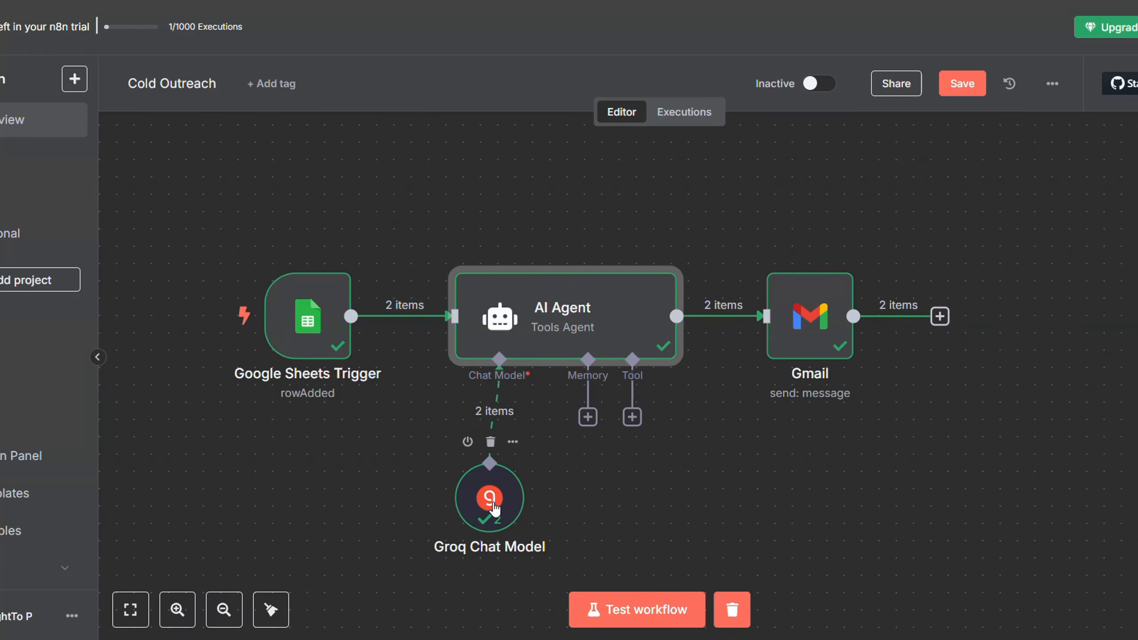
mouse_move(549, 289)
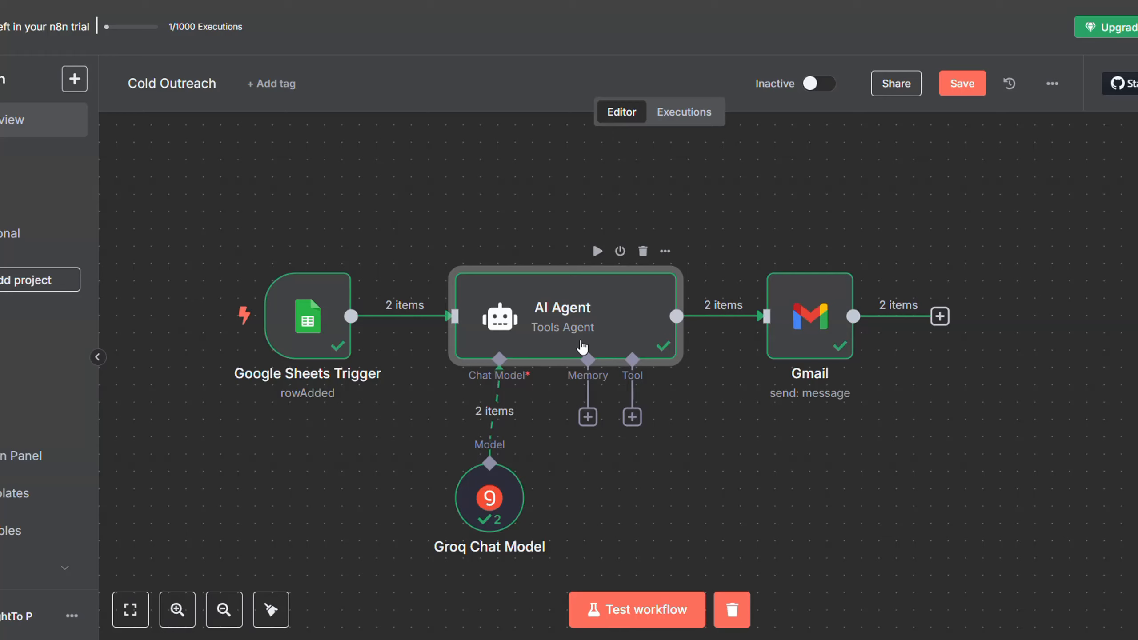
double_click(805, 330)
scroll(521, 478, down, 2)
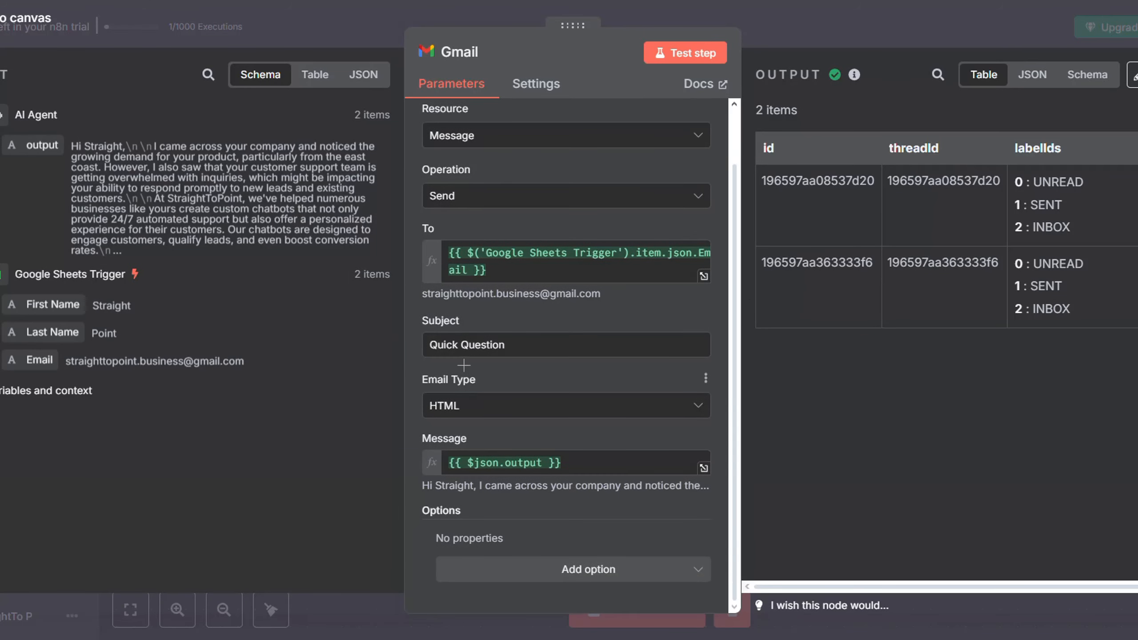
click(354, 39)
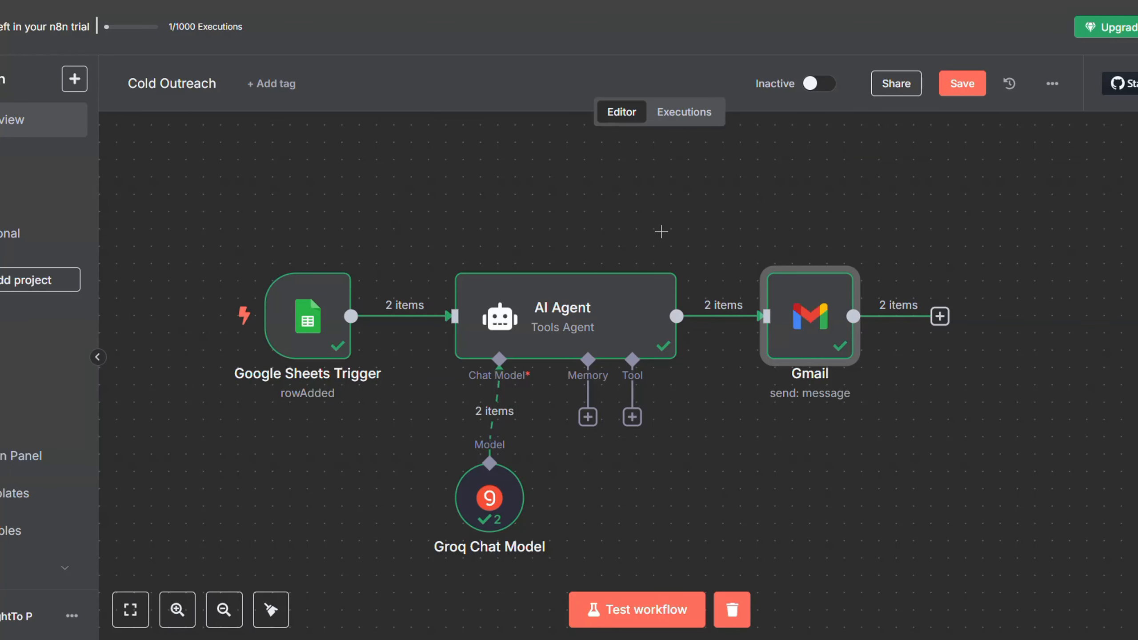